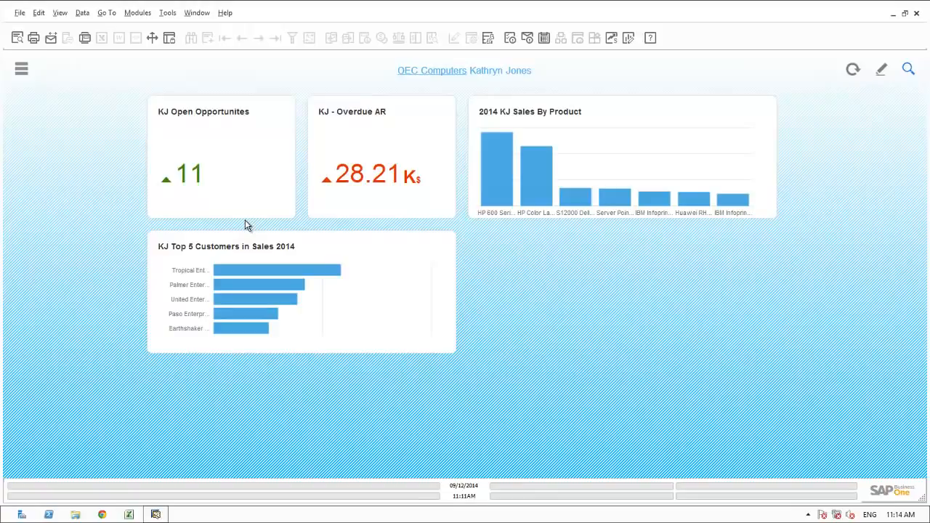
Look up Palmer Enterprises from its bar in the KJ Top 5 Customers in Sales 2014 chart.
{"action": "mouse_move", "coordinate": [345, 178]}
{"action": "left_click", "coordinate": [259, 286]}
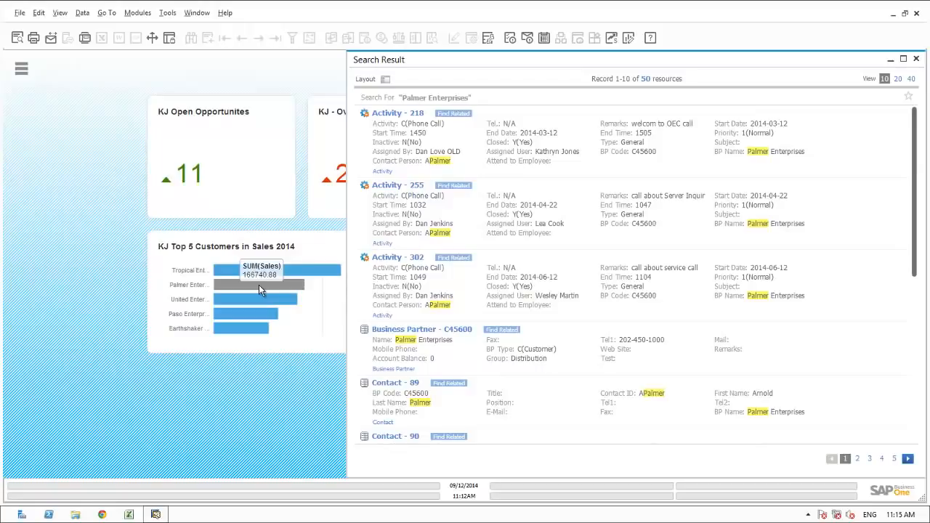
Filter Palmer results to opportunities, review Opportunity 93's Summary and Stages, then close all windows.
{"action": "left_click", "coordinate": [386, 80]}
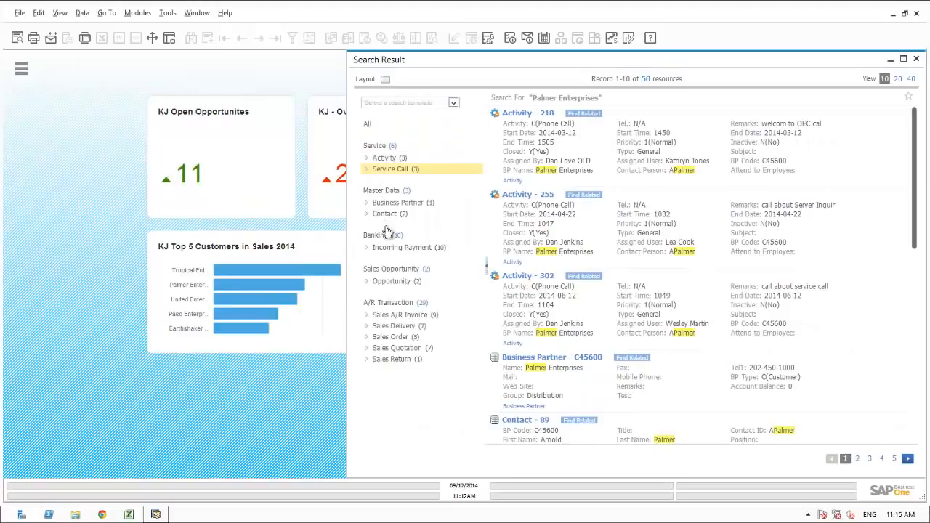
{"action": "left_click", "coordinate": [386, 283]}
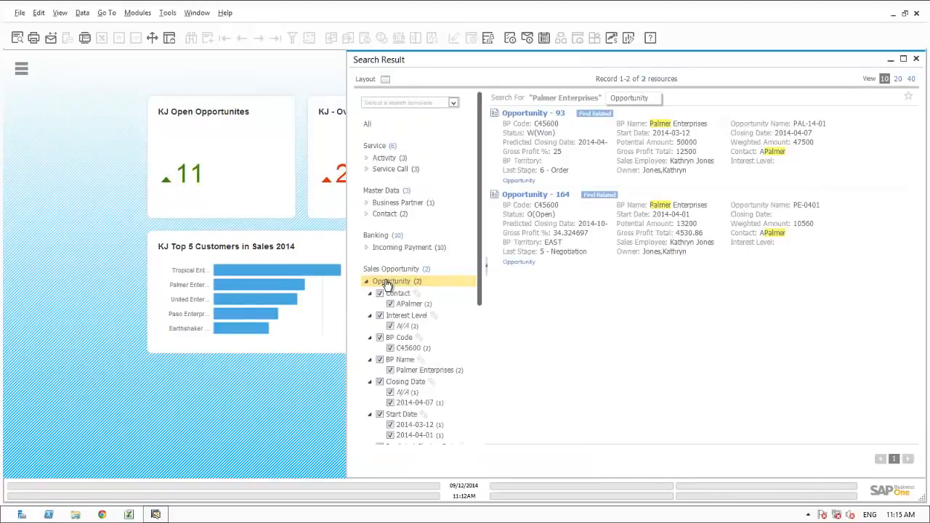
{"action": "left_click", "coordinate": [534, 114]}
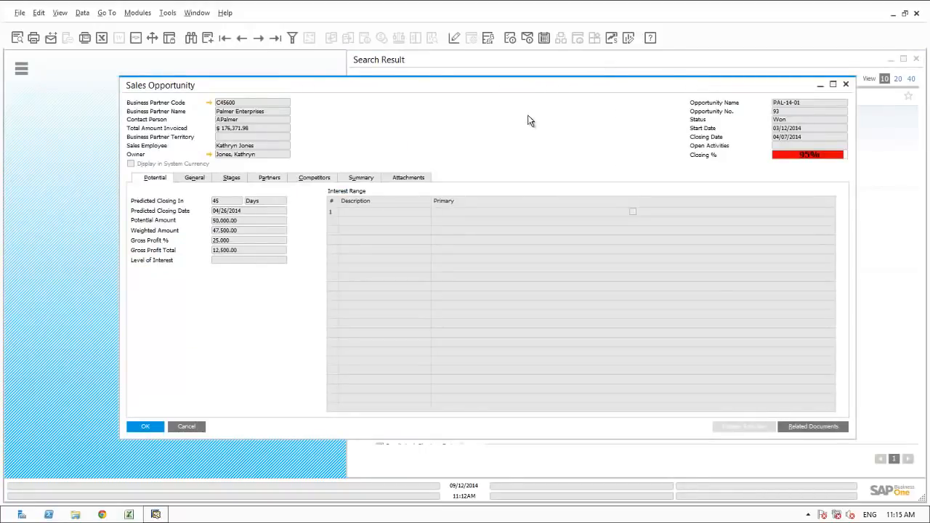
{"action": "left_click", "coordinate": [361, 180]}
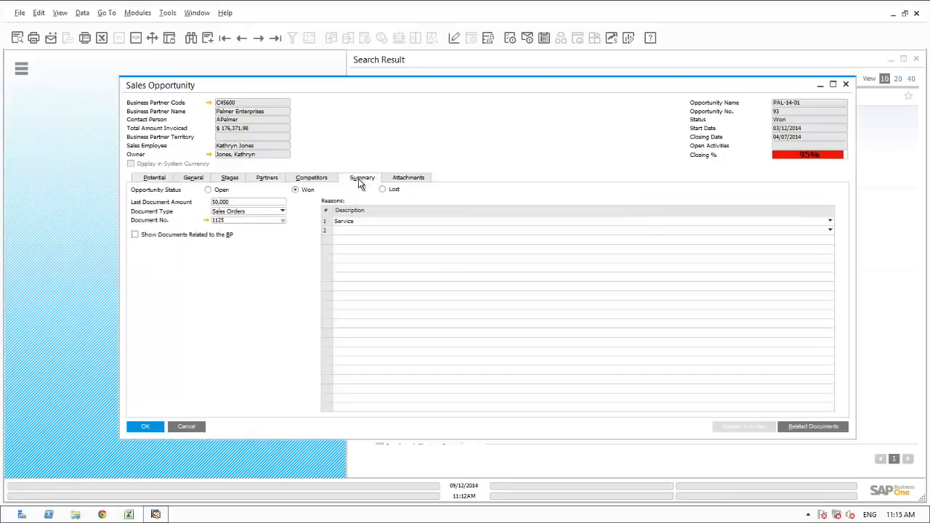
{"action": "left_click", "coordinate": [228, 183]}
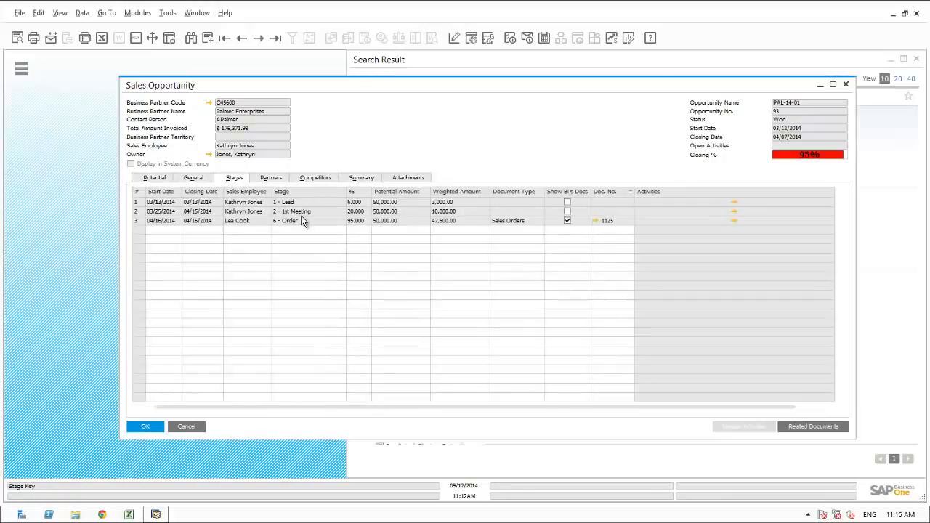
{"action": "left_click", "coordinate": [197, 12]}
{"action": "left_click", "coordinate": [219, 42]}
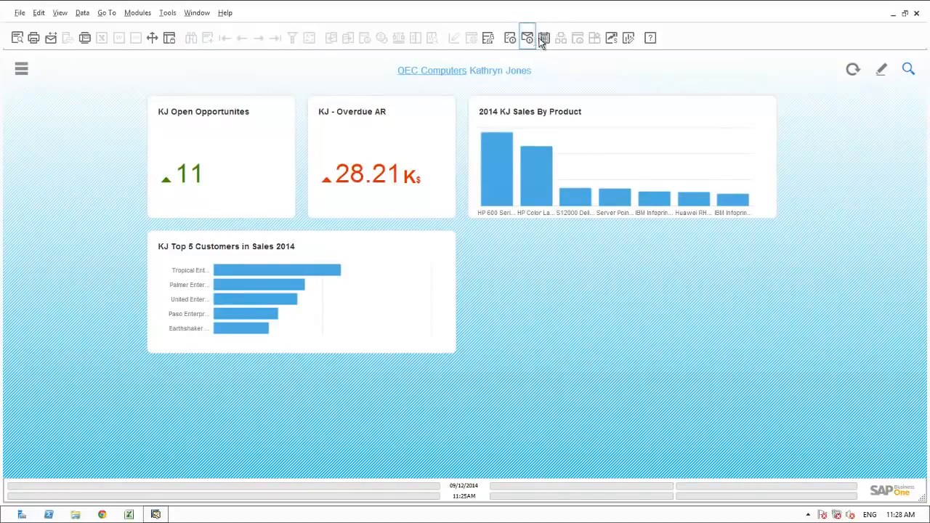
Create a meeting activity in the Calendar on Thursday 11 September at 12:00.
{"action": "left_click", "coordinate": [544, 39]}
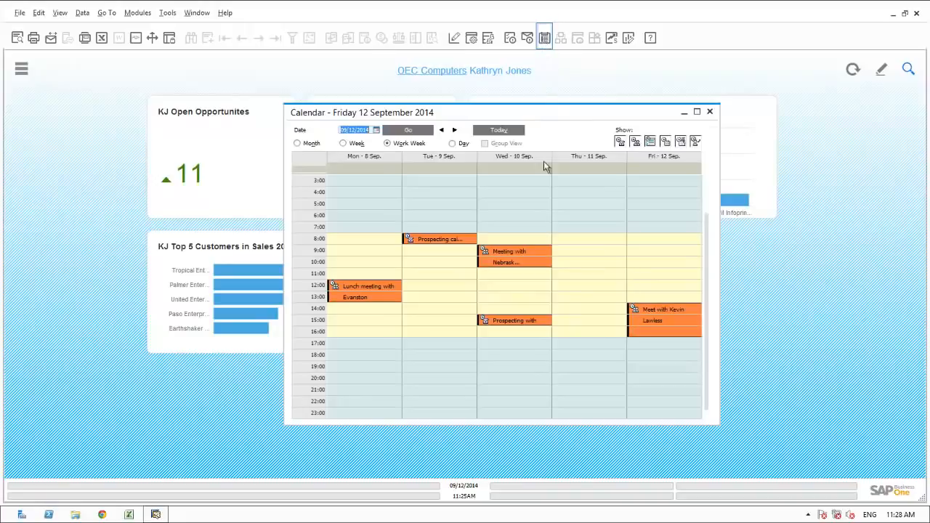
{"action": "double_click", "coordinate": [568, 286]}
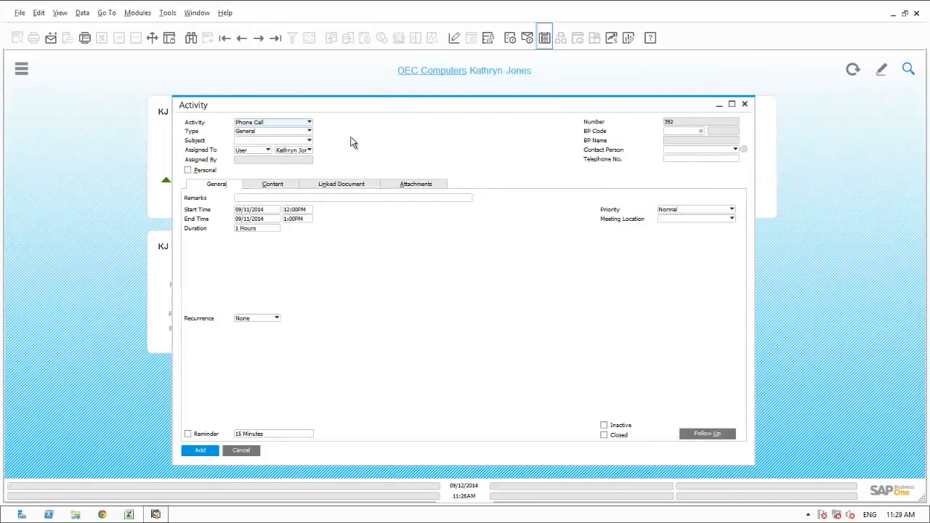
{"action": "left_click", "coordinate": [308, 123]}
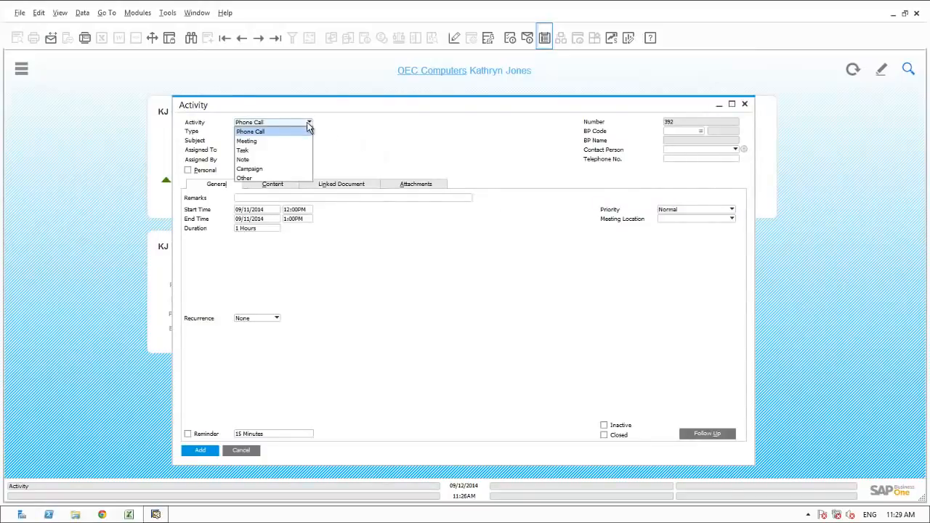
{"action": "left_click", "coordinate": [259, 143]}
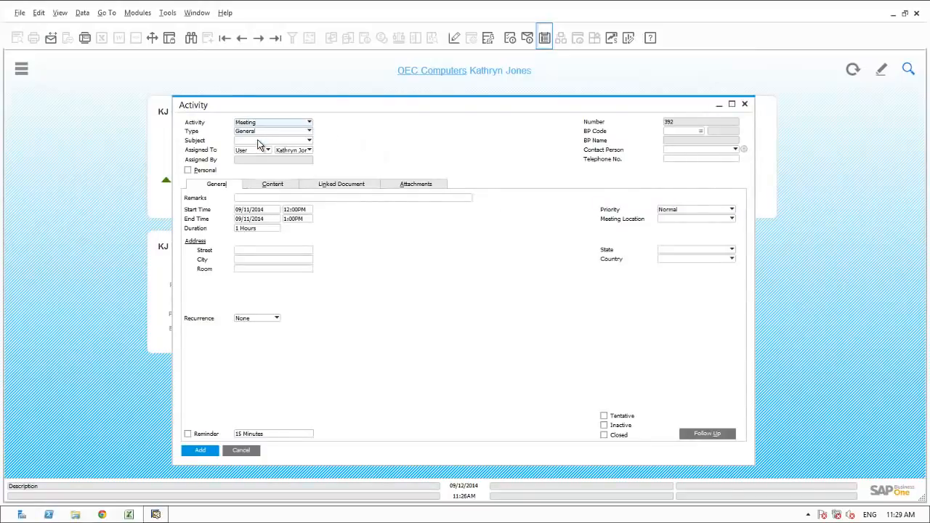
Set the meeting type to Sales and subject to Prospecting, then start a new business partner.
{"action": "left_click", "coordinate": [254, 136]}
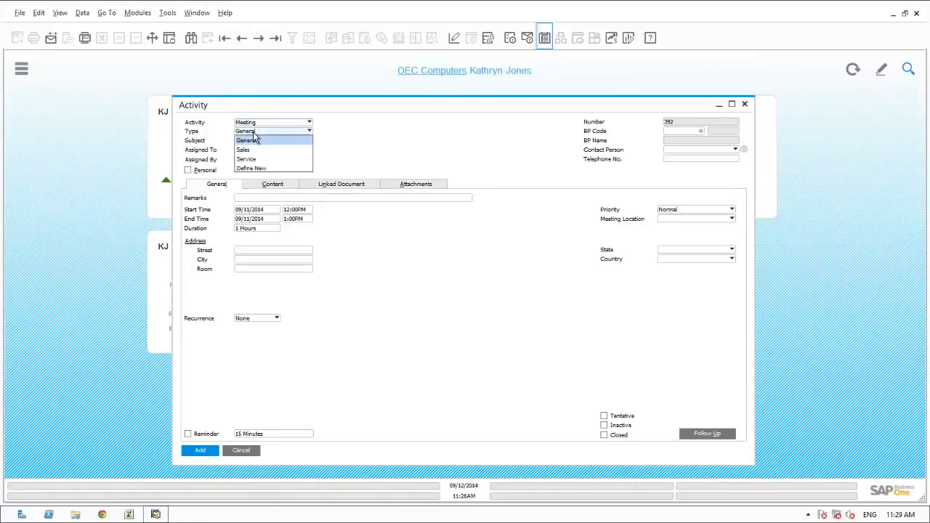
{"action": "left_click", "coordinate": [251, 151]}
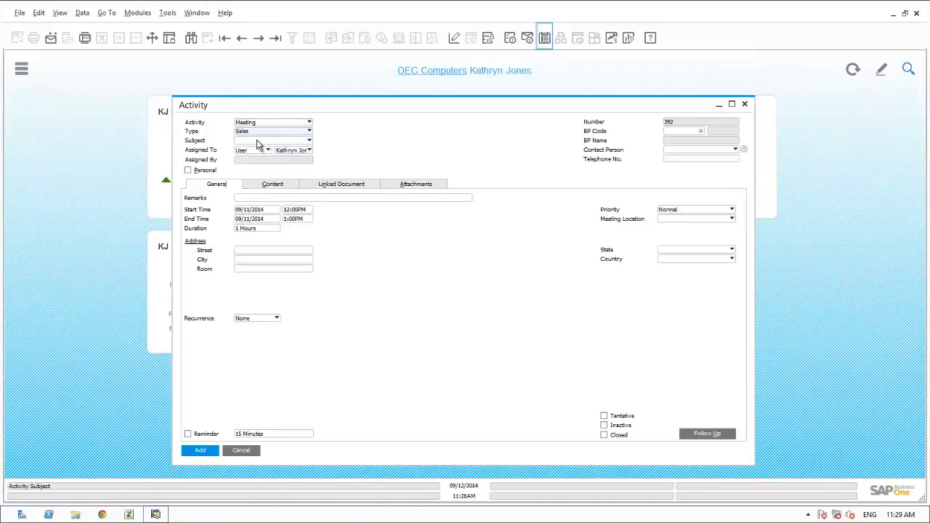
{"action": "left_click", "coordinate": [256, 139]}
{"action": "left_click", "coordinate": [251, 170]}
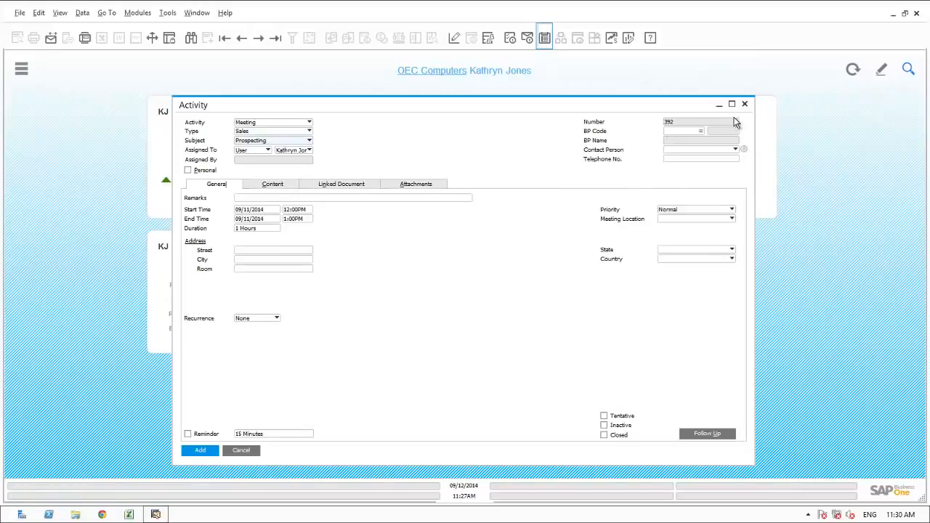
{"action": "left_click", "coordinate": [709, 130]}
{"action": "left_click", "coordinate": [341, 419]}
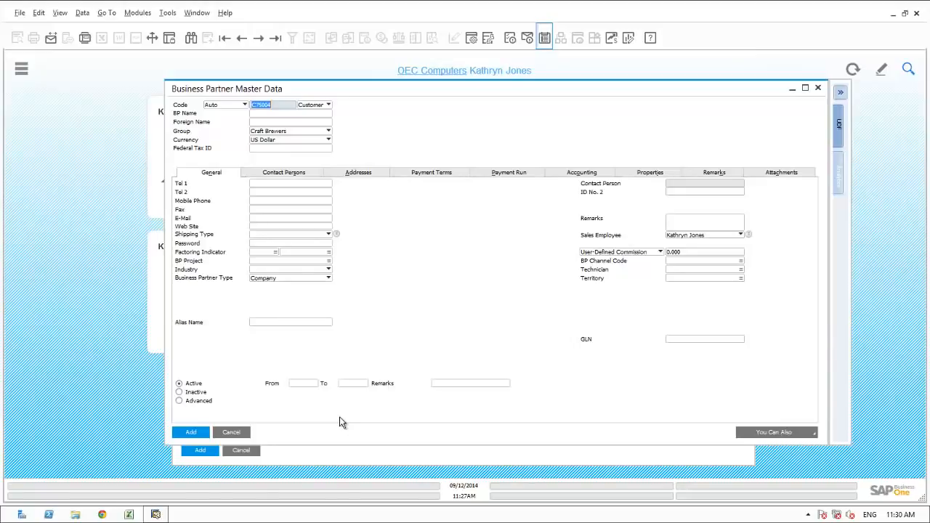
Enter lead Glenview Enterprises in the Distribution group, accepting its price list, and fill in the main phone number.
{"action": "left_click", "coordinate": [312, 105]}
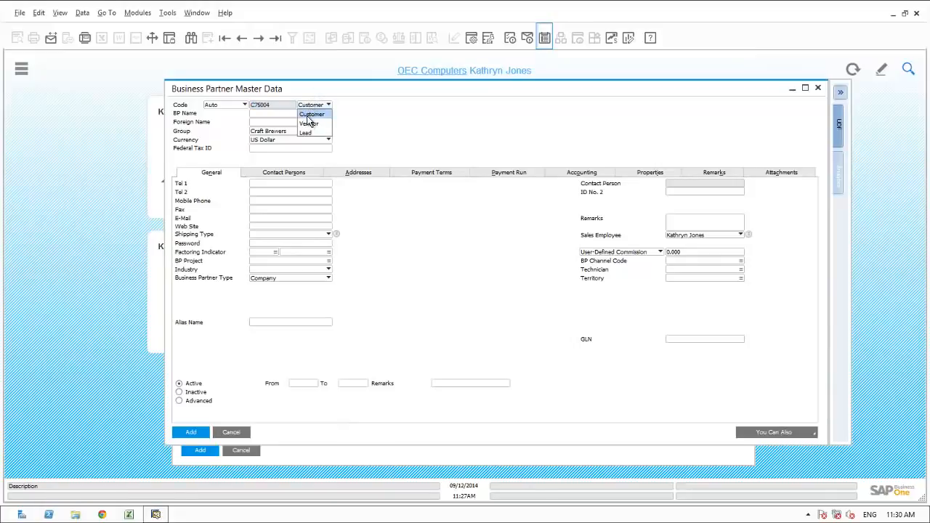
{"action": "left_click", "coordinate": [305, 134]}
{"action": "left_click", "coordinate": [271, 114]}
{"action": "type", "text": "Glenview Enterprises"}
{"action": "left_click", "coordinate": [271, 131]}
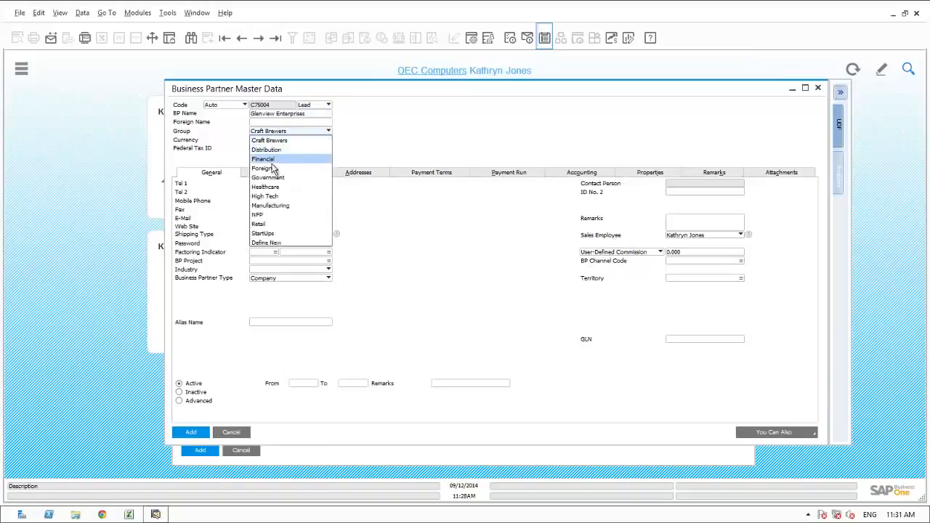
{"action": "left_click", "coordinate": [269, 151]}
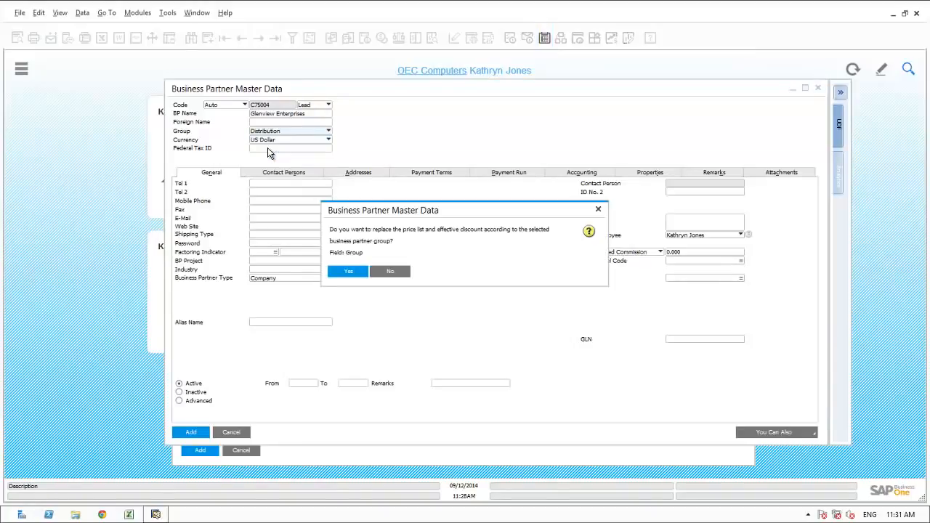
{"action": "left_click", "coordinate": [380, 270]}
{"action": "left_click", "coordinate": [271, 182]}
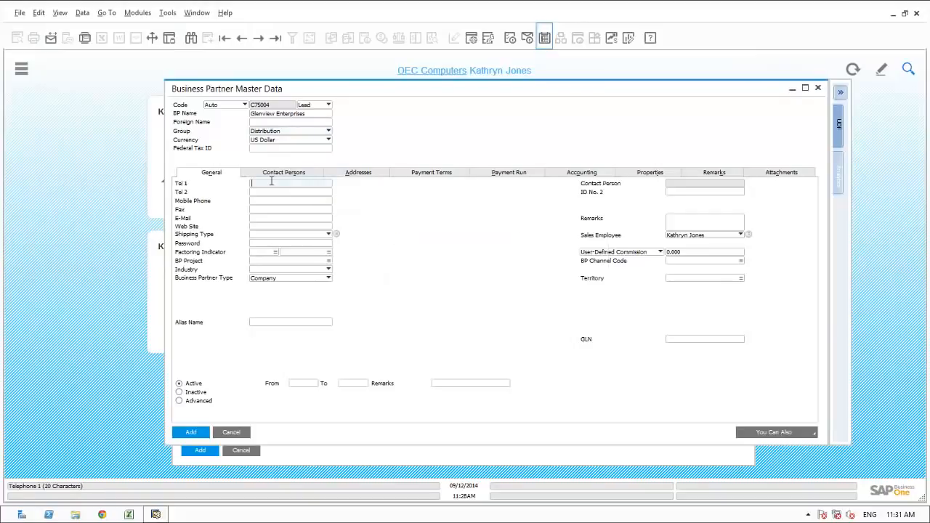
{"action": "type", "text": "847-555-1212"}
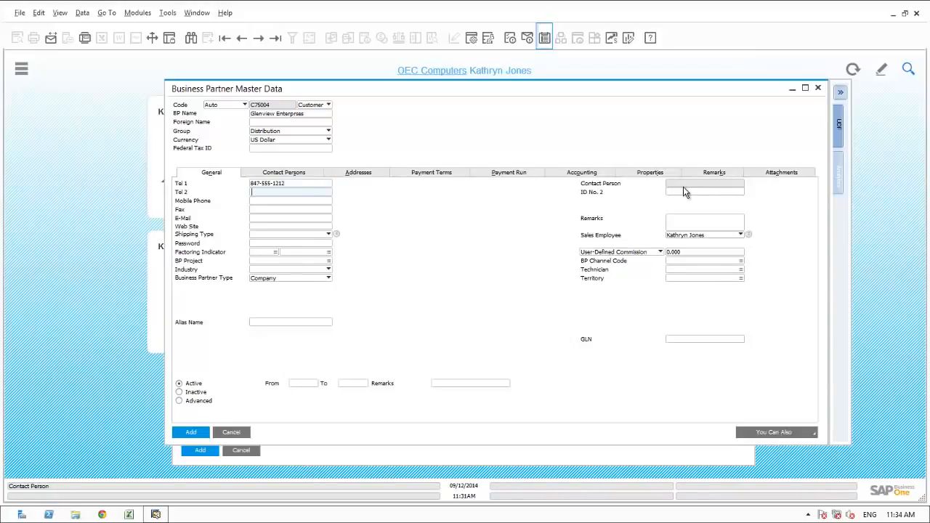
Add a CFO contact person for Glenview Enterprises and save the new business partner.
{"action": "left_click", "coordinate": [287, 174]}
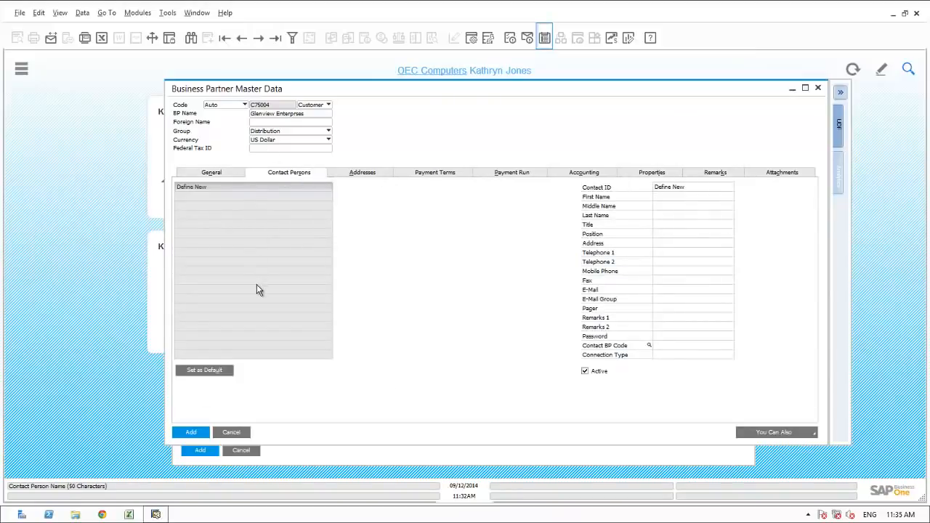
{"action": "left_click", "coordinate": [671, 187]}
{"action": "type", "text": "J"}
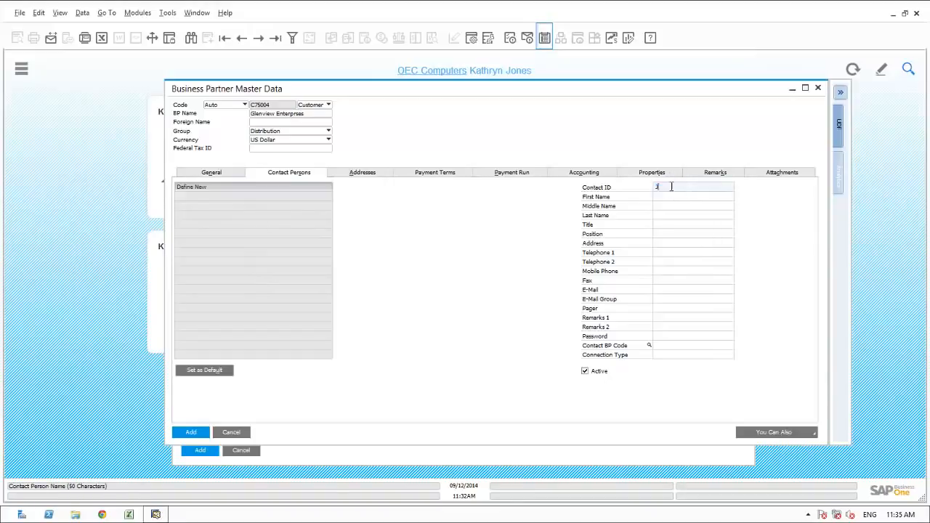
{"action": "type", "text": "Chu"}
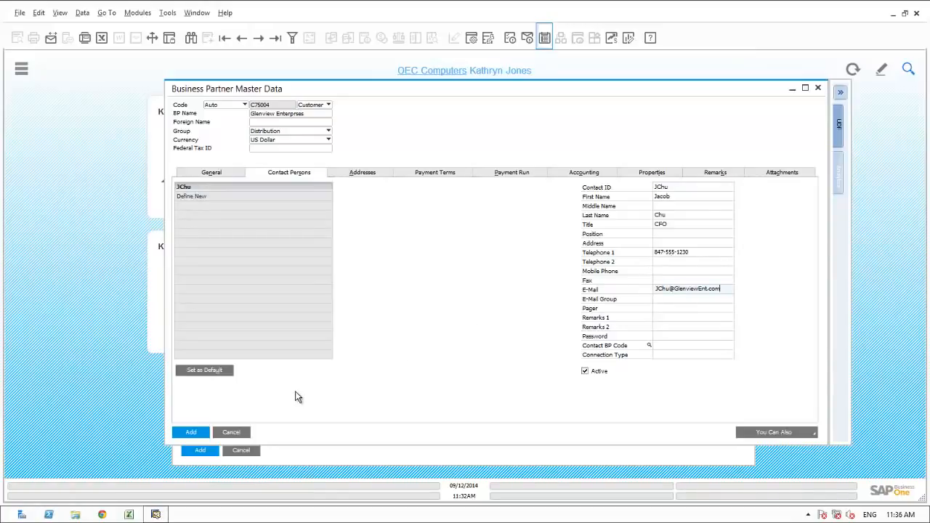
{"action": "left_click", "coordinate": [192, 432]}
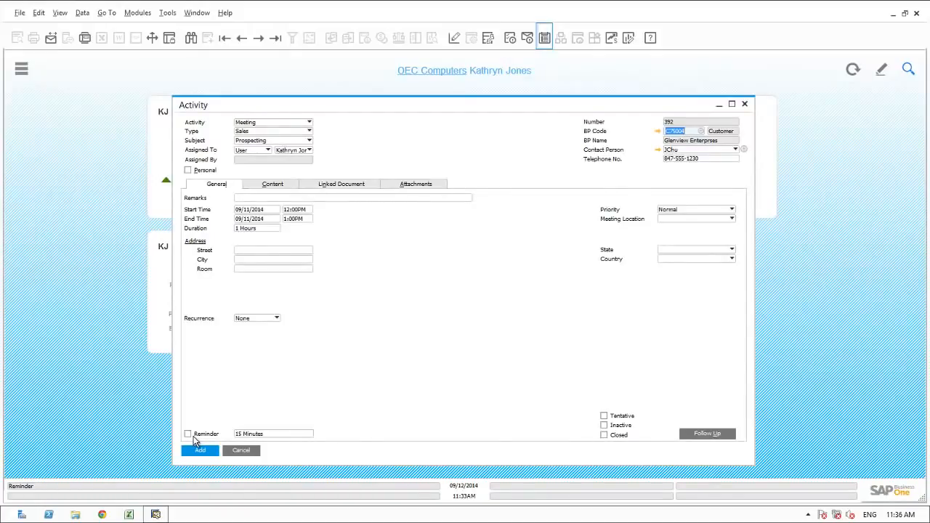
Attach Sushi_Glenview_Enterprises.pdf to the meeting activity.
{"action": "key", "text": "Tab"}
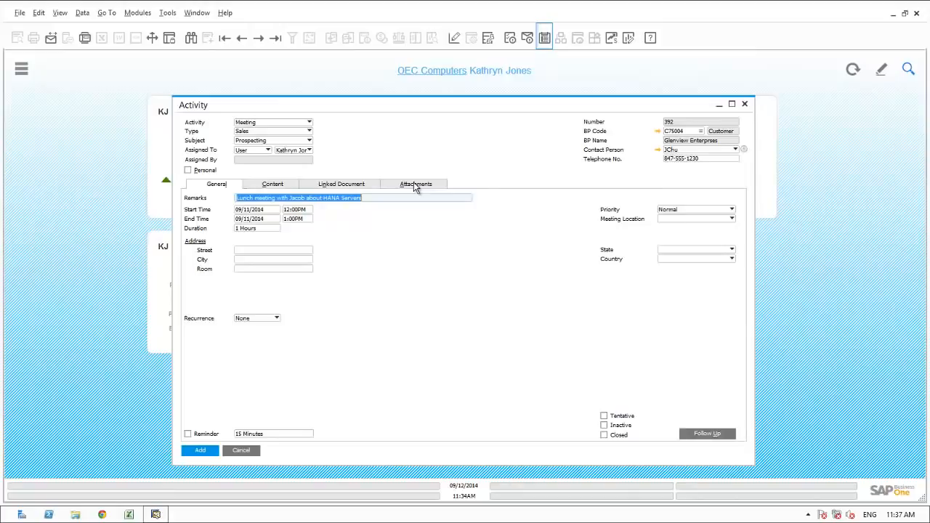
{"action": "left_click", "coordinate": [416, 186]}
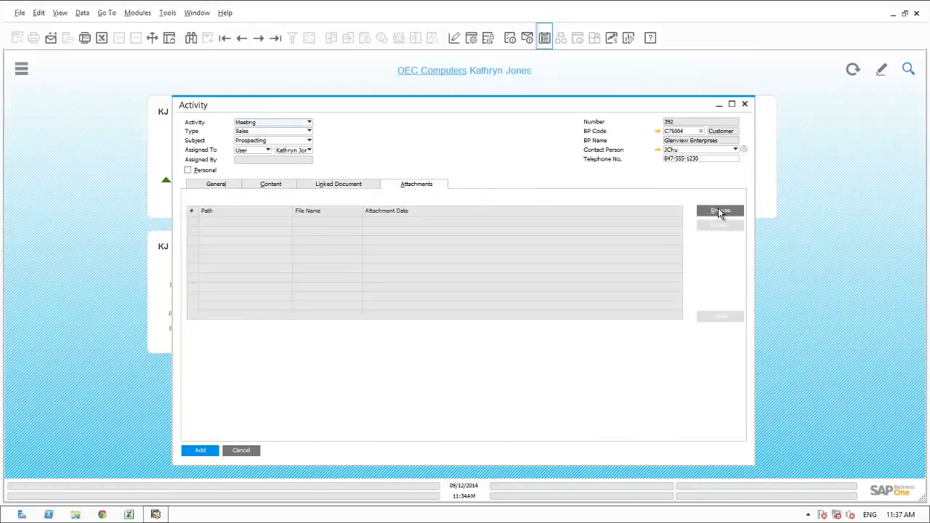
{"action": "left_click", "coordinate": [718, 211]}
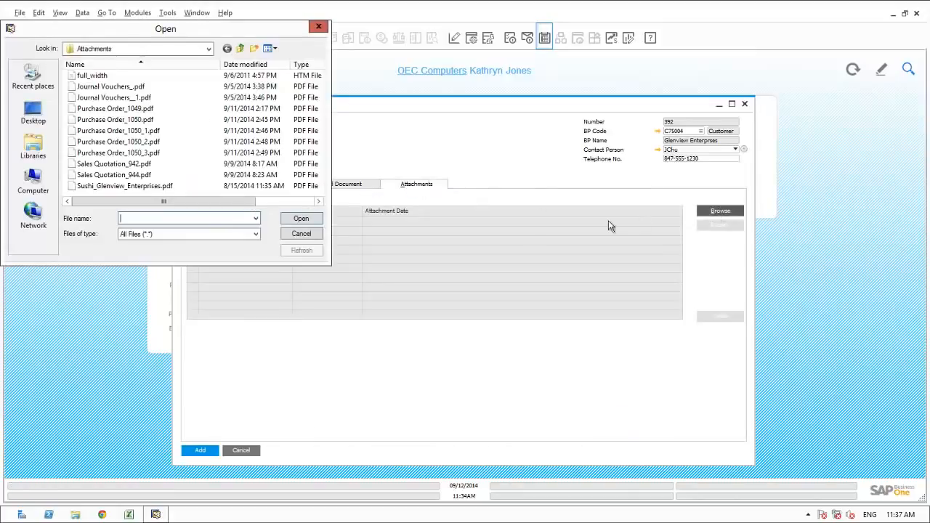
{"action": "left_click", "coordinate": [108, 186]}
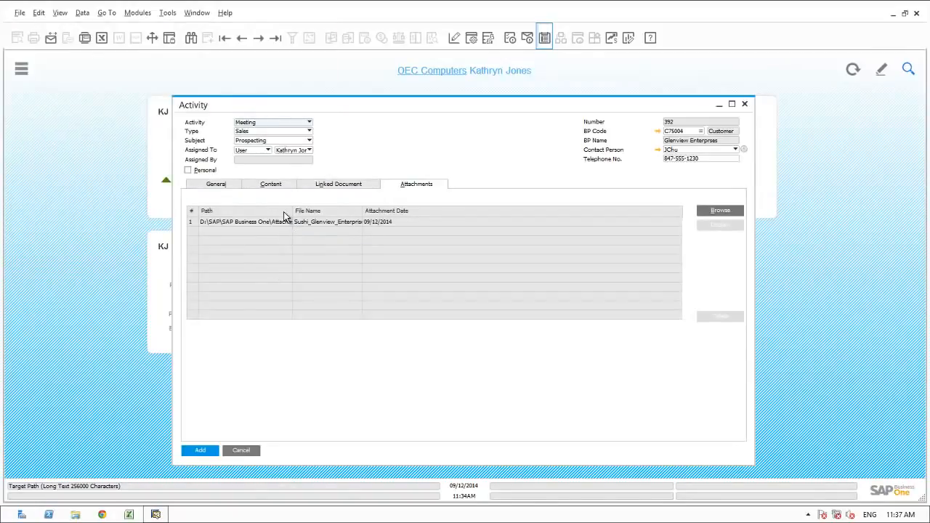
Mark the meeting activity as closed and save it.
{"action": "left_click", "coordinate": [218, 186]}
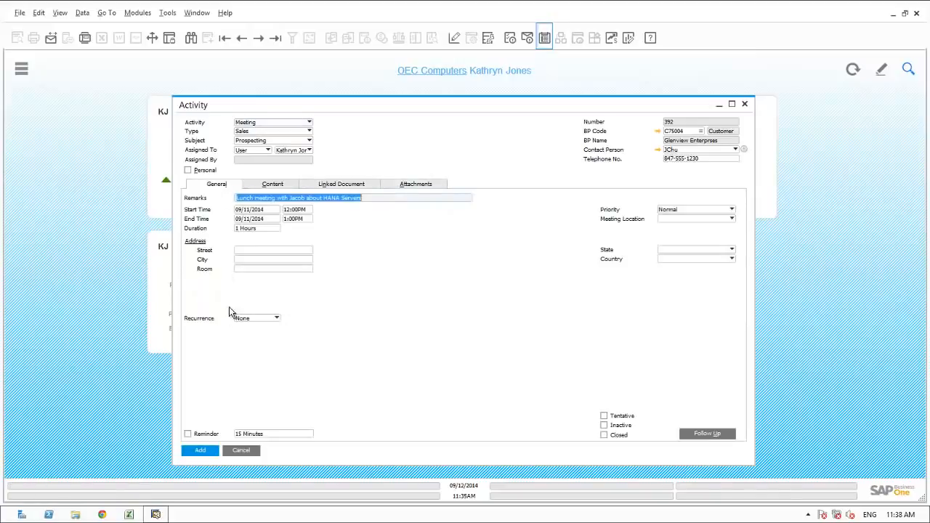
{"action": "left_click", "coordinate": [603, 434]}
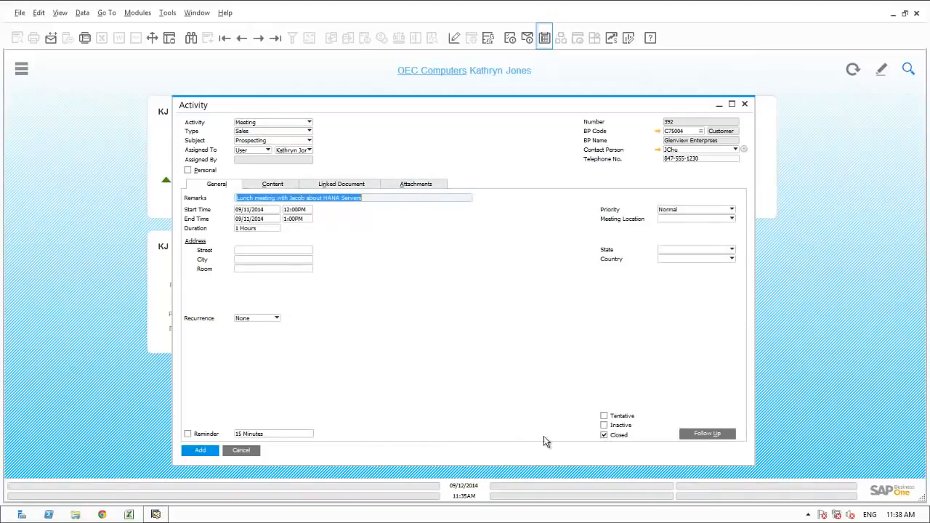
{"action": "left_click", "coordinate": [195, 452]}
Confirm the save message and close the Calendar window.
{"action": "left_click", "coordinate": [346, 270]}
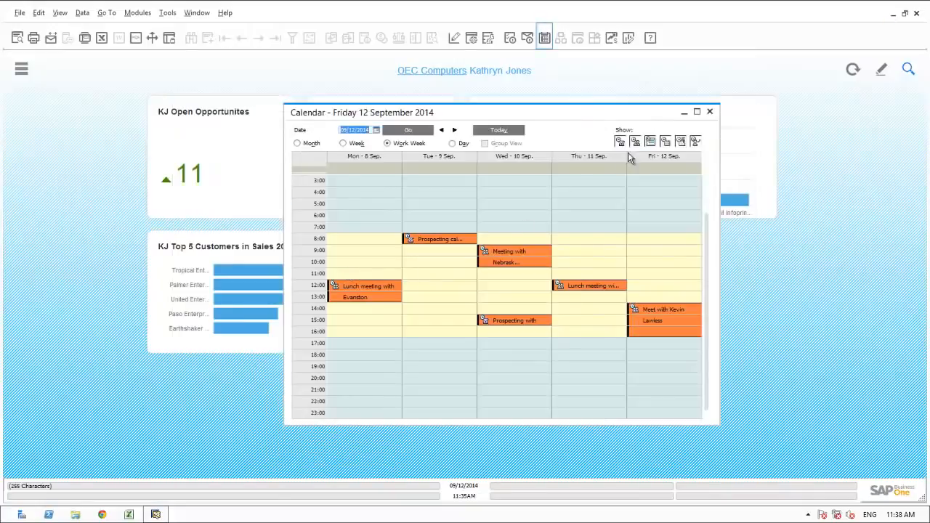
{"action": "left_click", "coordinate": [711, 113]}
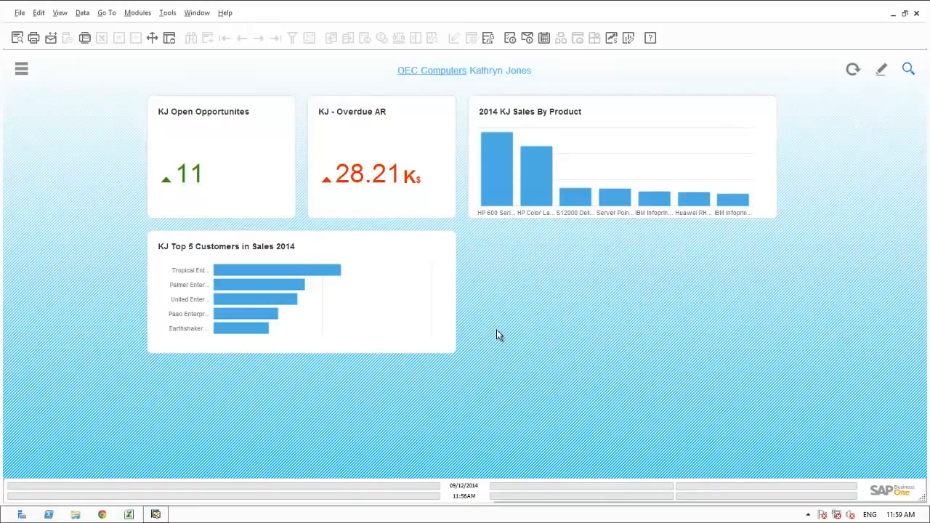
Open the Opportunity Detail analytics page from the Open Opportunities dashboard tile.
{"action": "left_click", "coordinate": [247, 184]}
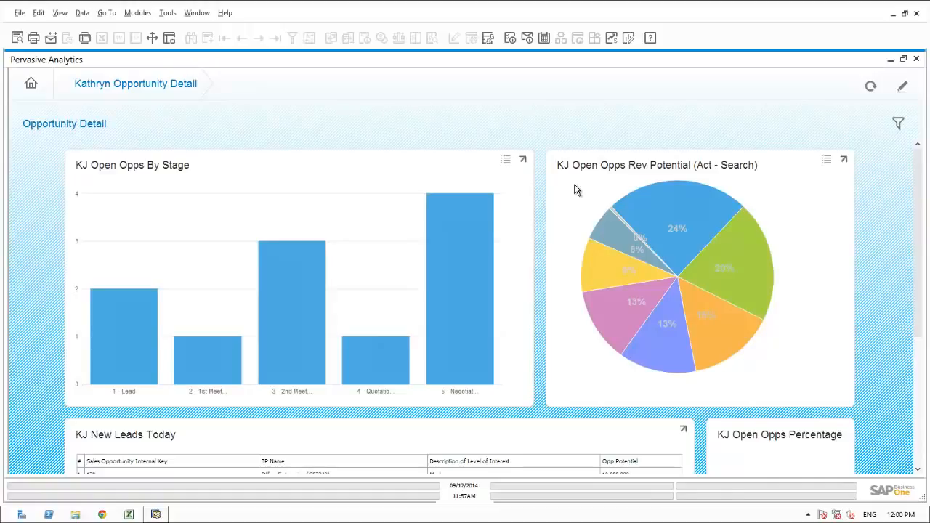
{"action": "mouse_move", "coordinate": [654, 208]}
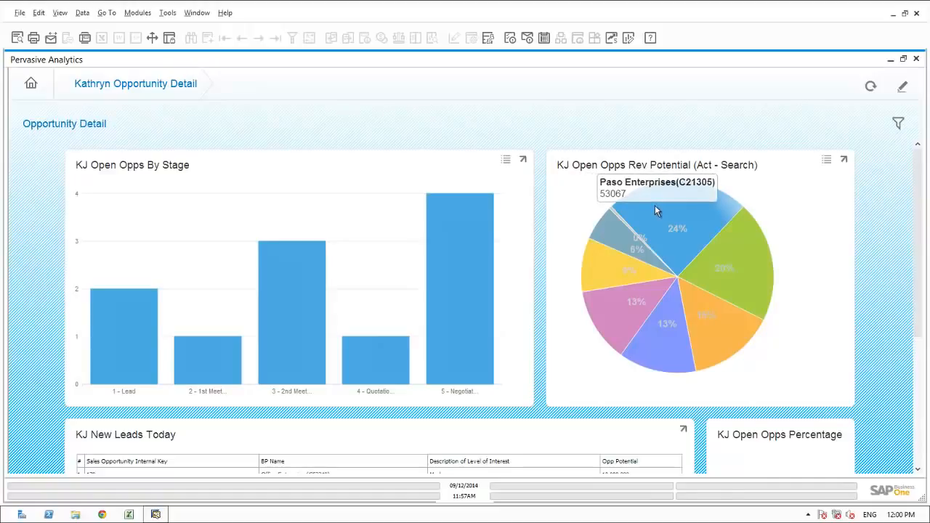
Run an enterprise search on Paso Enterprises from its revenue-potential pie slice.
{"action": "left_click", "coordinate": [655, 207]}
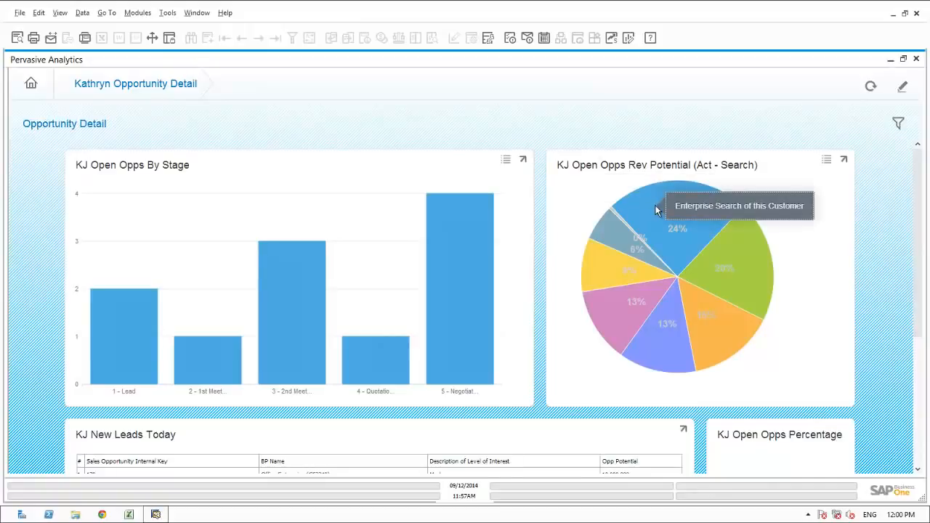
{"action": "left_click", "coordinate": [675, 209]}
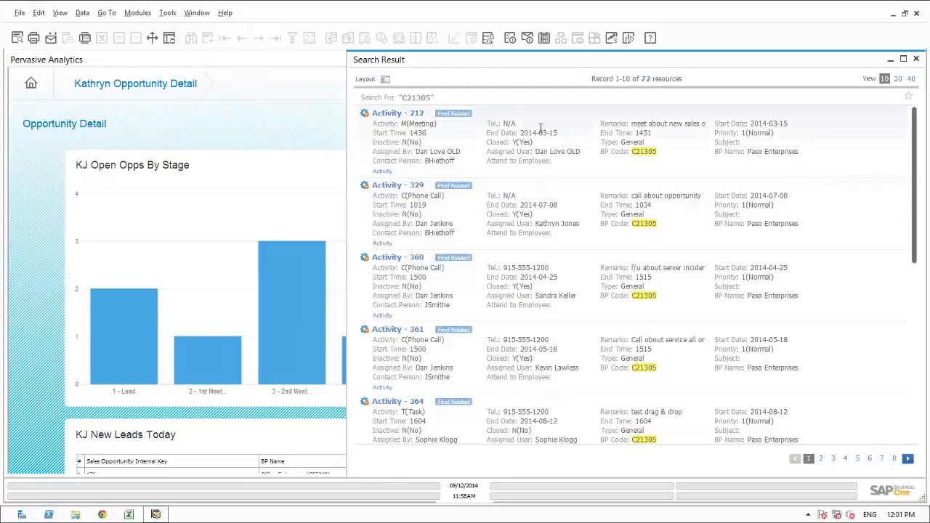
{"action": "left_click", "coordinate": [385, 80]}
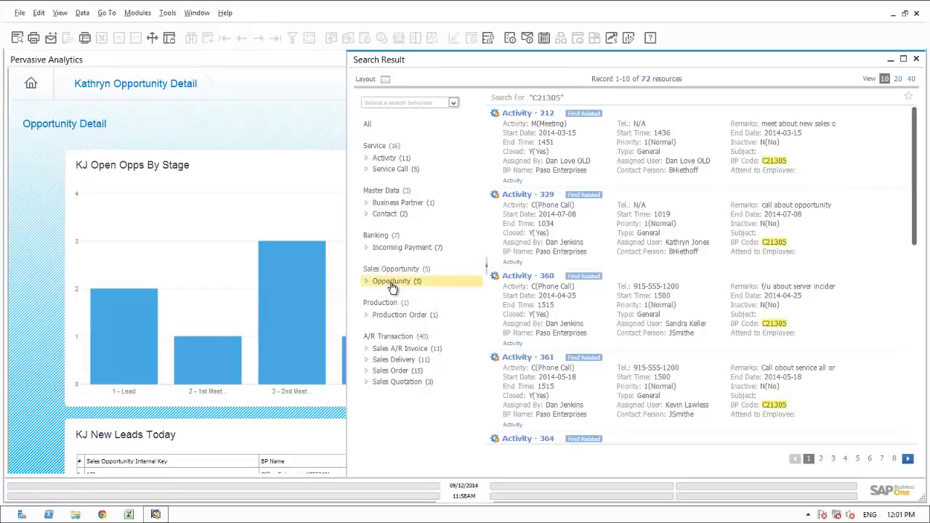
Filter the results to opportunities, excluding the Lost and Won statuses.
{"action": "left_click", "coordinate": [392, 282]}
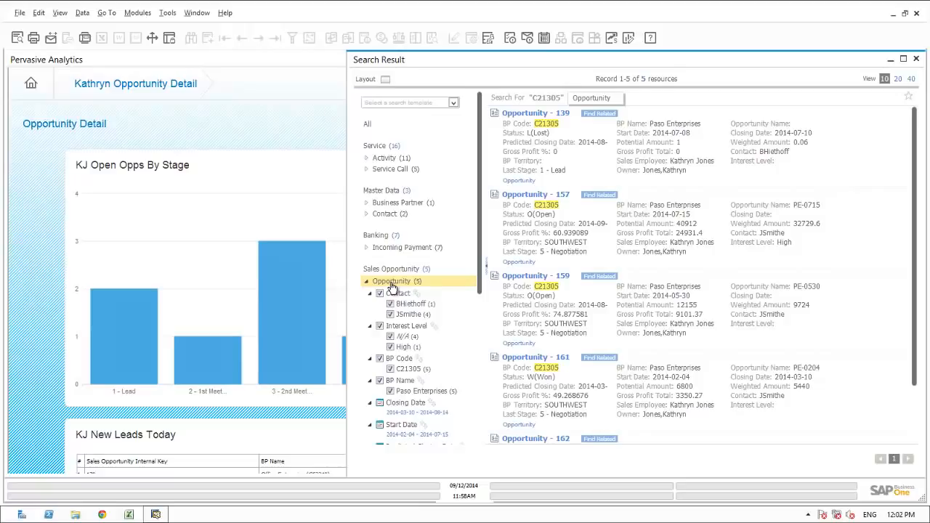
{"action": "left_click", "coordinate": [479, 398]}
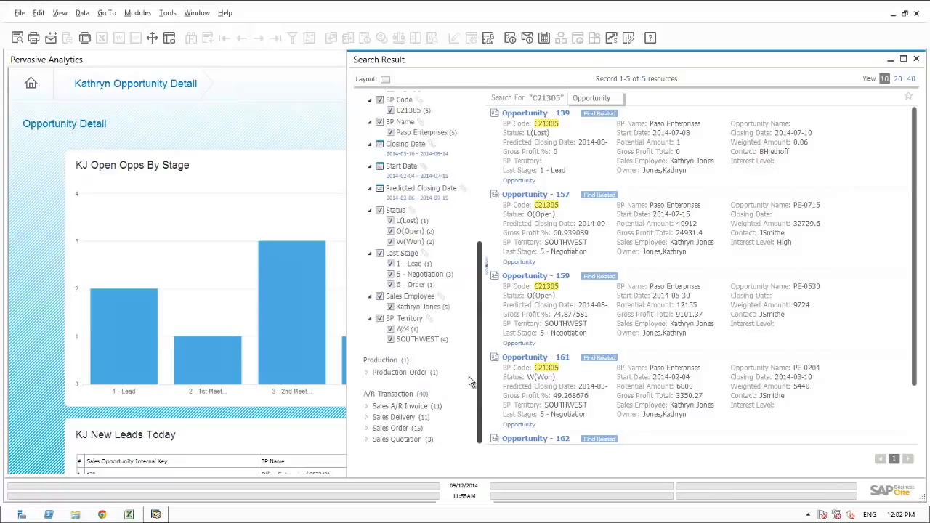
{"action": "left_click", "coordinate": [390, 220]}
{"action": "left_click", "coordinate": [390, 242]}
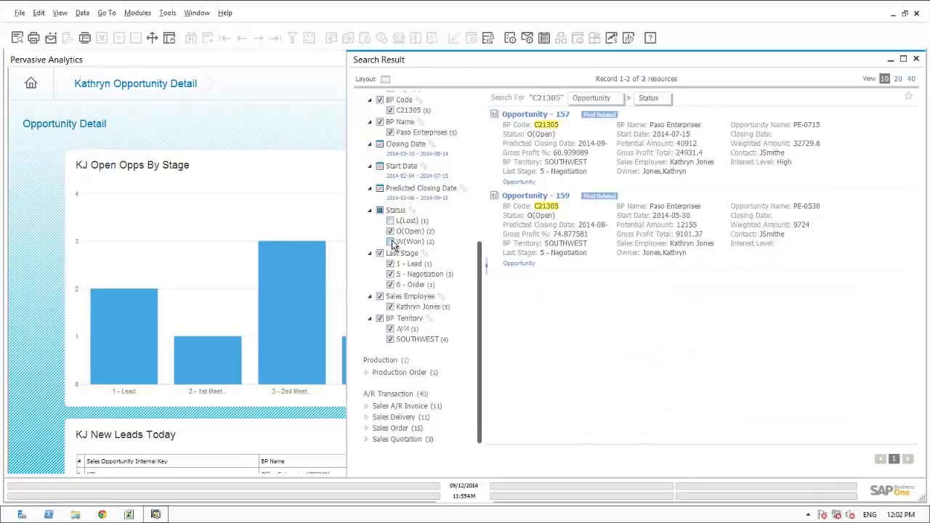
Open opportunity 157, review its stage history, and open the quotation linked to Negotiation.
{"action": "left_click", "coordinate": [529, 116]}
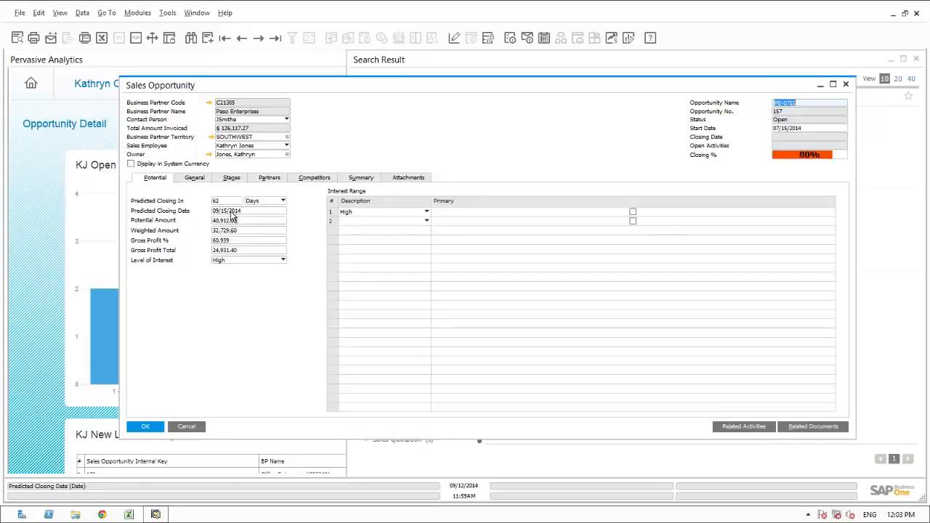
{"action": "left_click", "coordinate": [230, 178]}
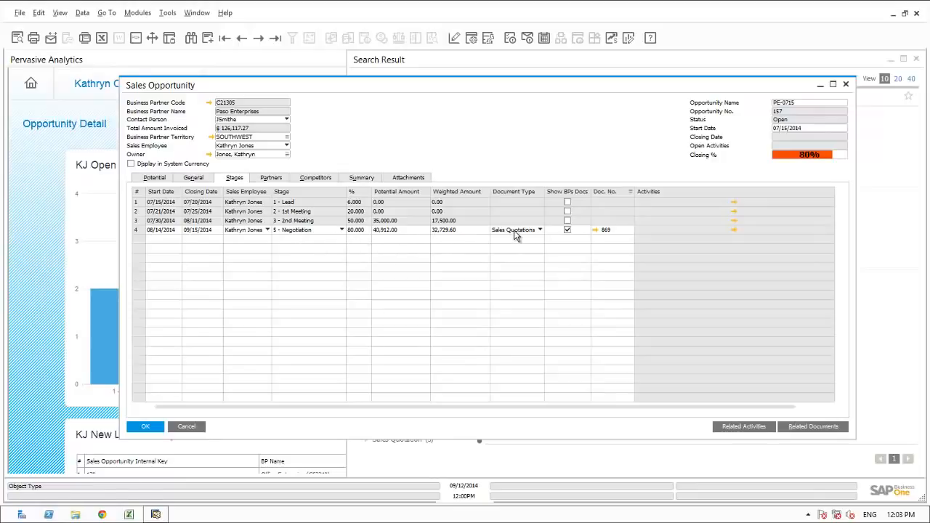
{"action": "left_click", "coordinate": [595, 229]}
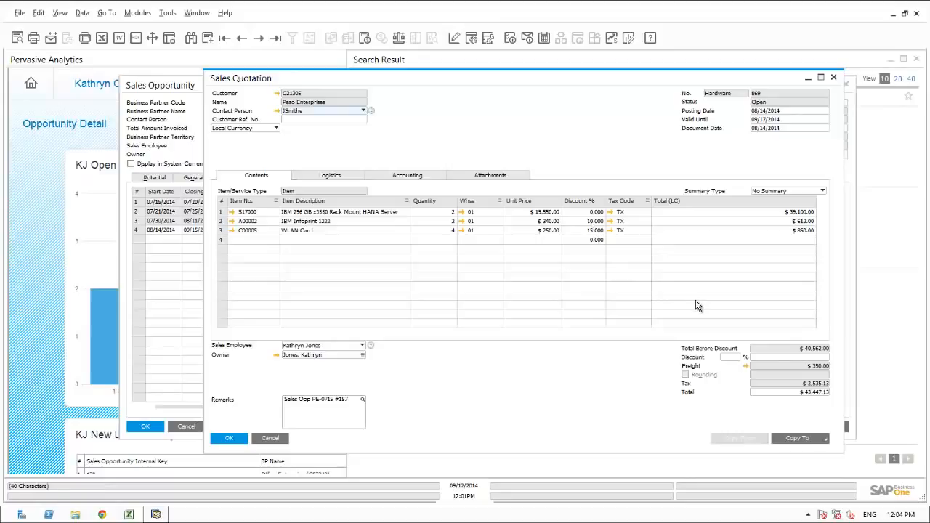
Cancel out of the sales quotation and list opportunity 157's related activities.
{"action": "left_click", "coordinate": [270, 438]}
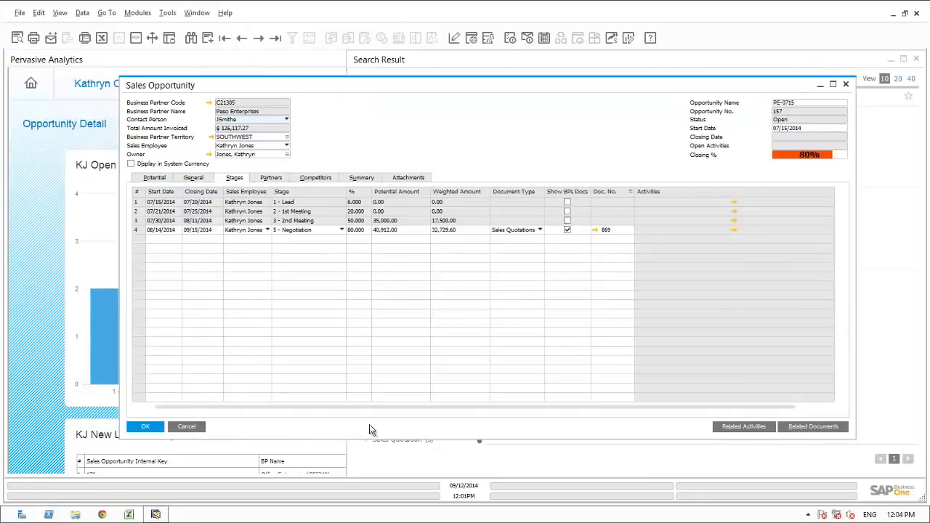
{"action": "left_click", "coordinate": [730, 427]}
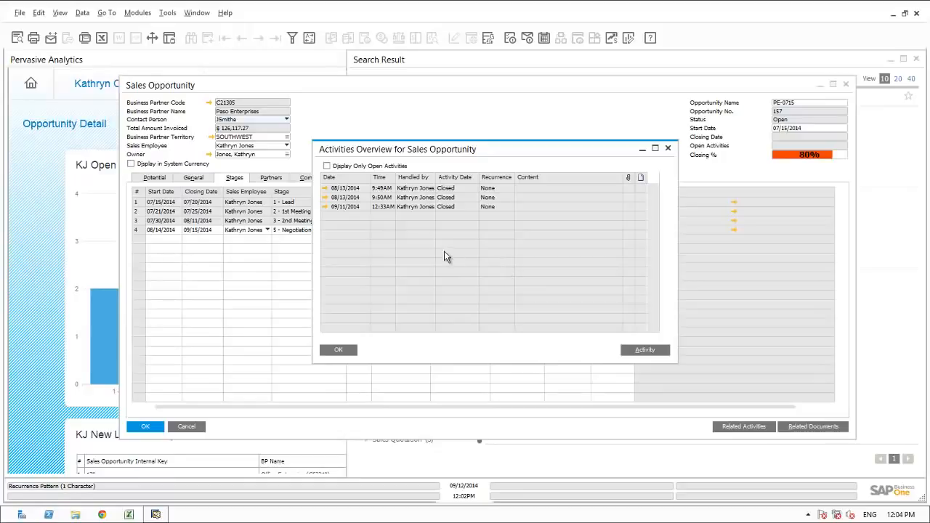
Open the first related phone call activity, cancel it unchanged, and close the activities overview.
{"action": "left_click", "coordinate": [325, 189]}
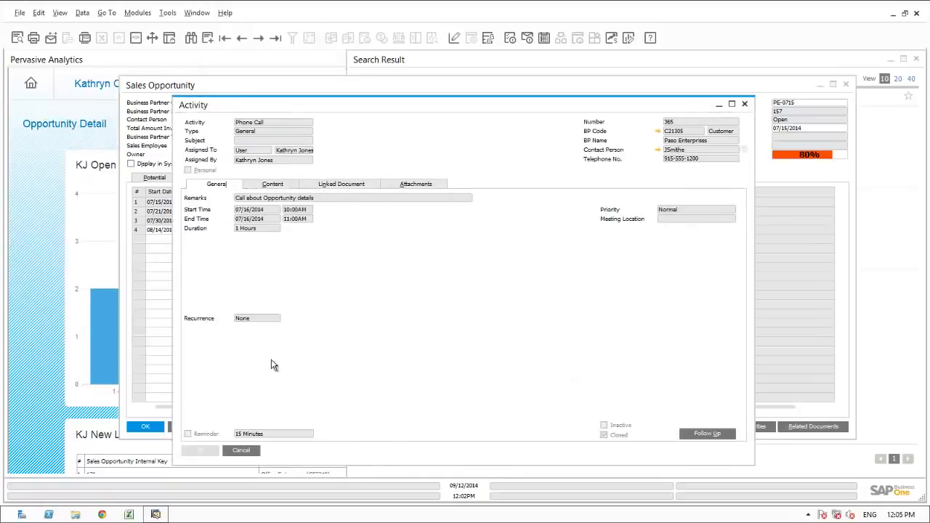
{"action": "left_click", "coordinate": [247, 451]}
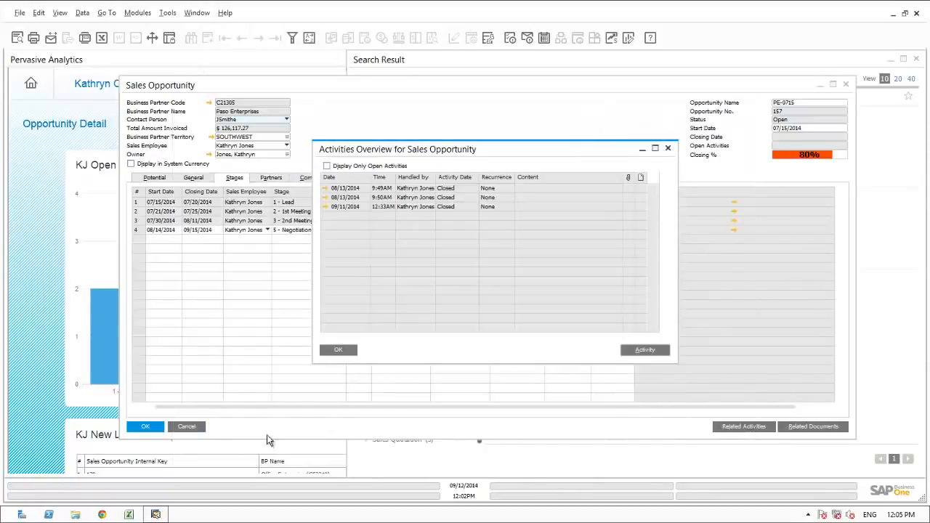
{"action": "left_click", "coordinate": [342, 349]}
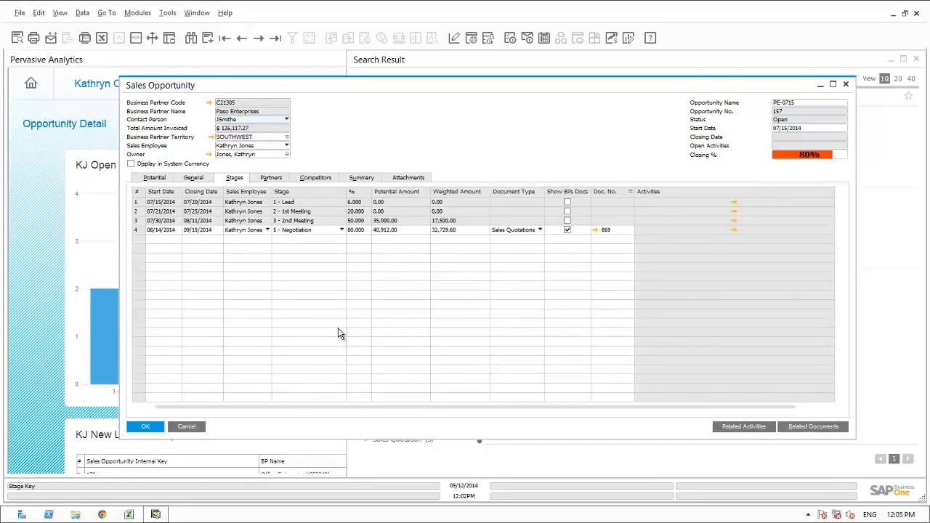
Review the opportunity's Partners, Competitors and Summary tabs, then close opportunity 157.
{"action": "left_click", "coordinate": [270, 178]}
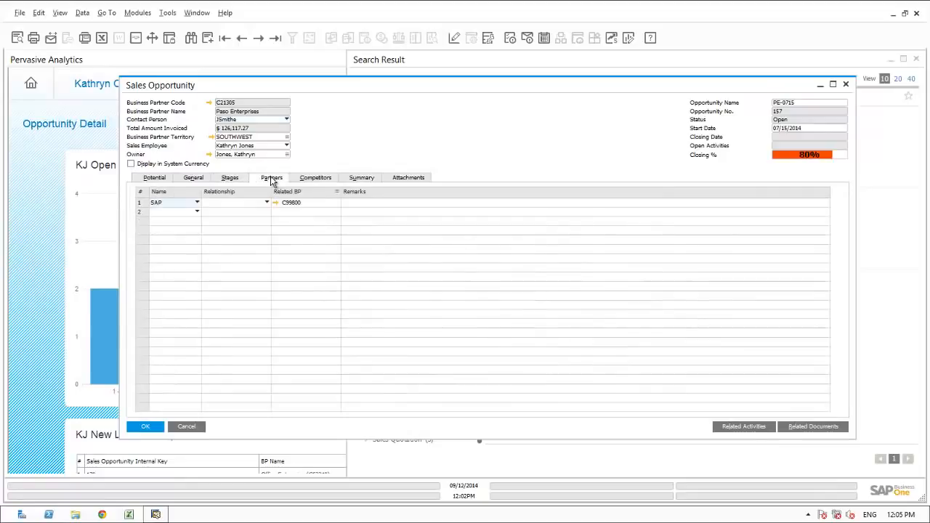
{"action": "left_click", "coordinate": [306, 180]}
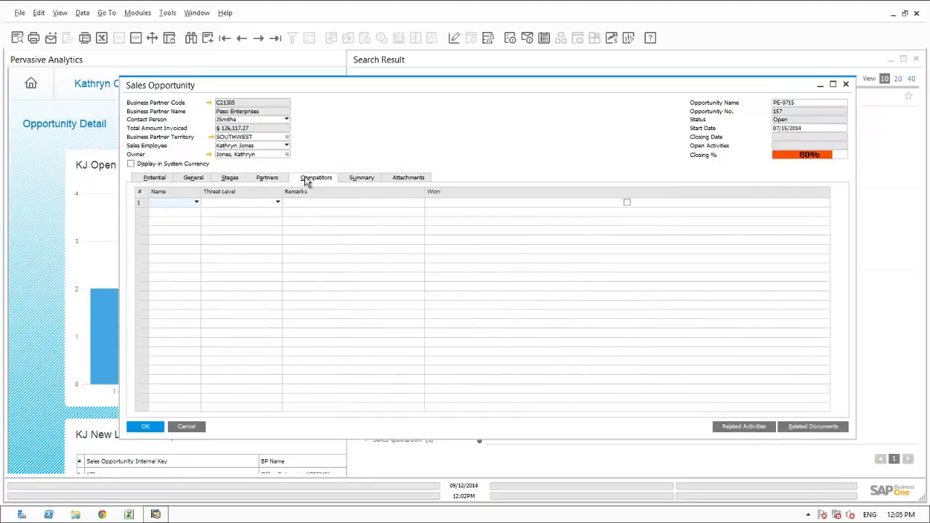
{"action": "left_click", "coordinate": [355, 181]}
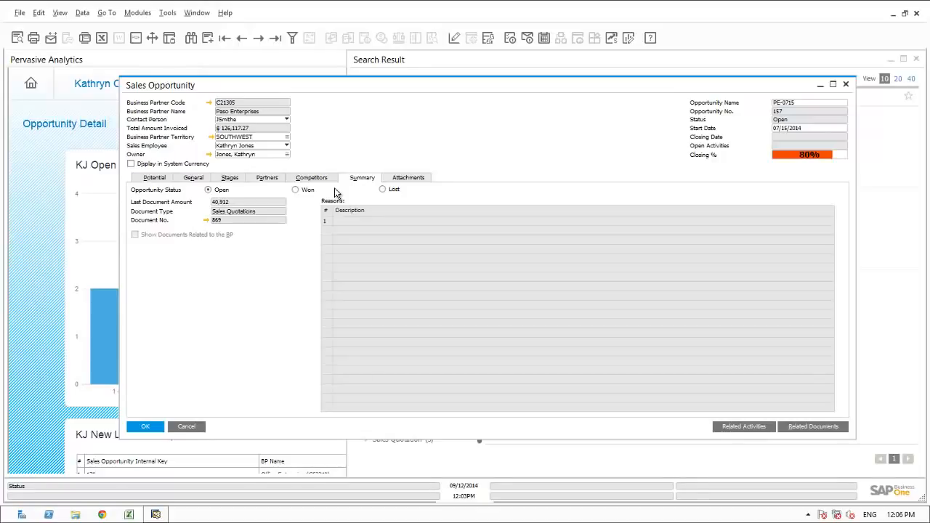
{"action": "left_click", "coordinate": [155, 427]}
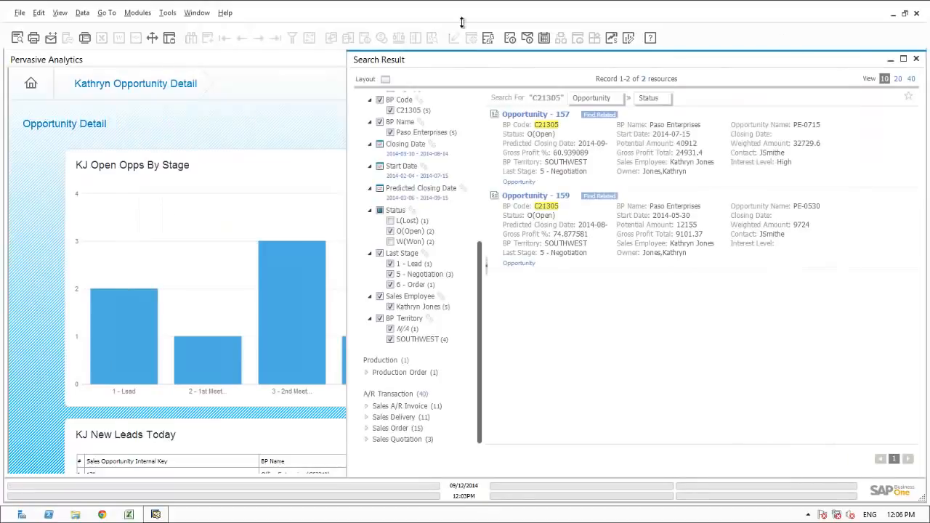
Close all windows, review the Office Enterprises new lead, and bring up the Messages/Alerts Overview.
{"action": "left_click", "coordinate": [198, 15]}
{"action": "left_click", "coordinate": [218, 43]}
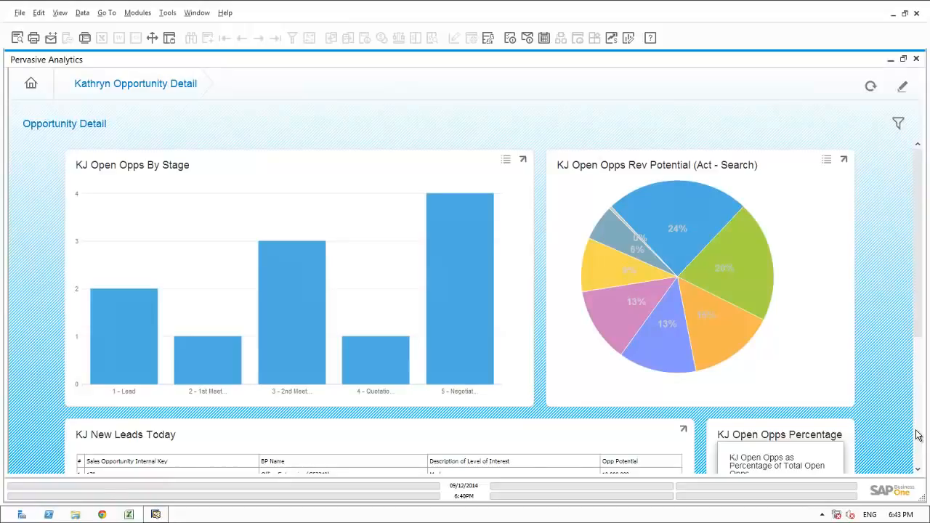
{"action": "scroll", "coordinate": [917, 434], "scroll_direction": "down", "scroll_amount": 3}
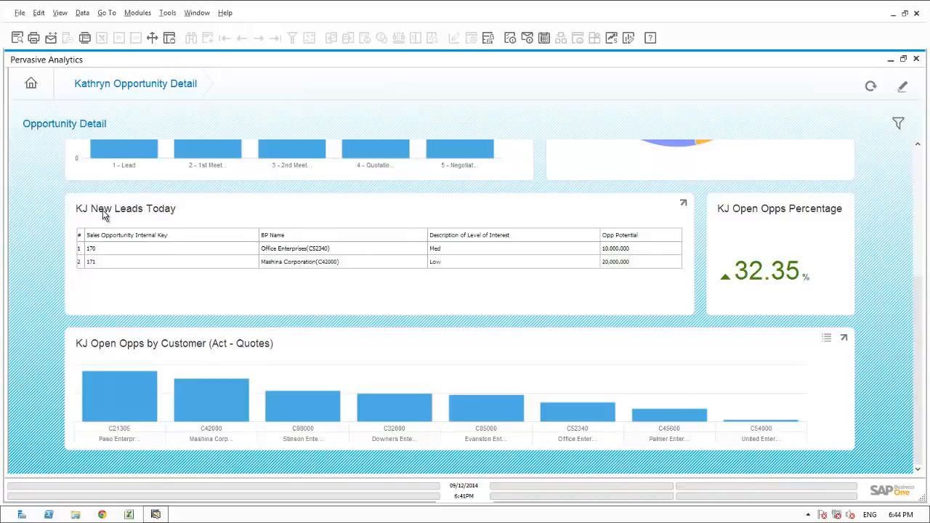
{"action": "left_click", "coordinate": [107, 249]}
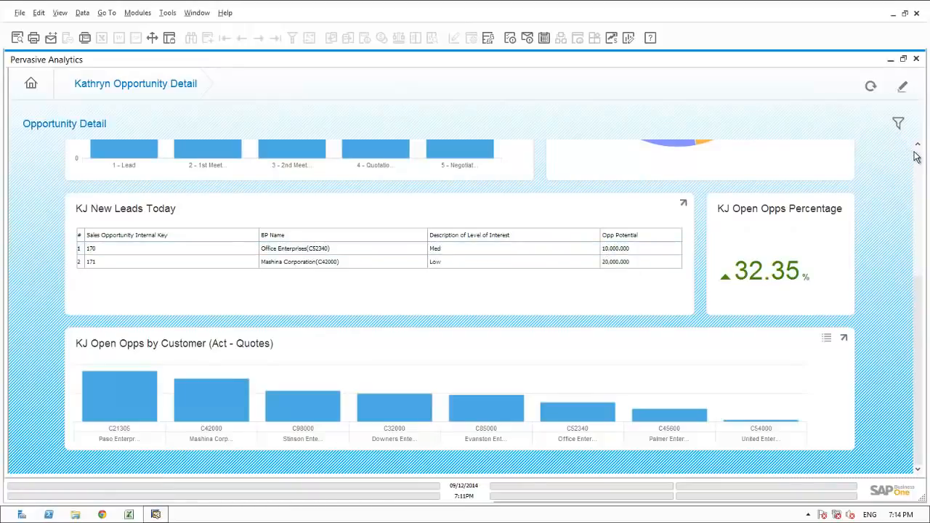
{"action": "left_click", "coordinate": [918, 155]}
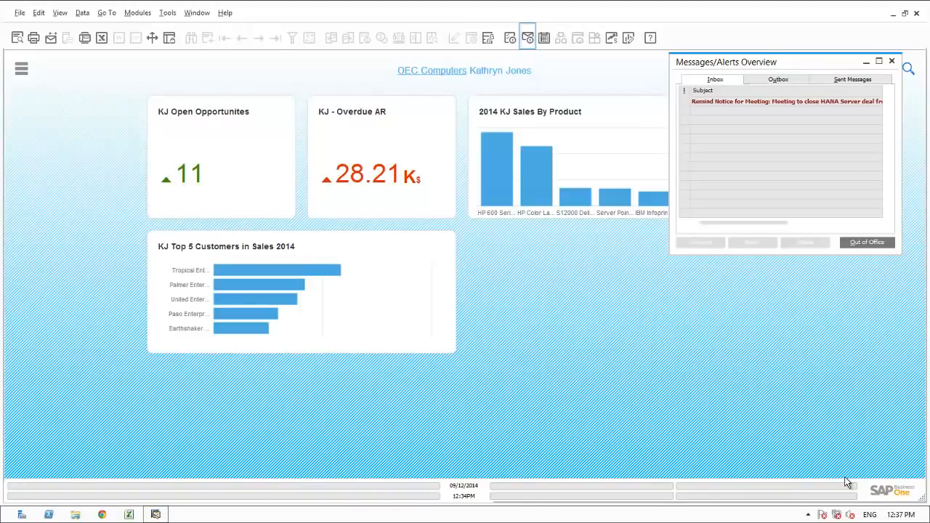
Review Paso Enterprises meeting activity 393 from the reminder, cancel it, and close Messages/Alerts.
{"action": "left_click", "coordinate": [712, 103]}
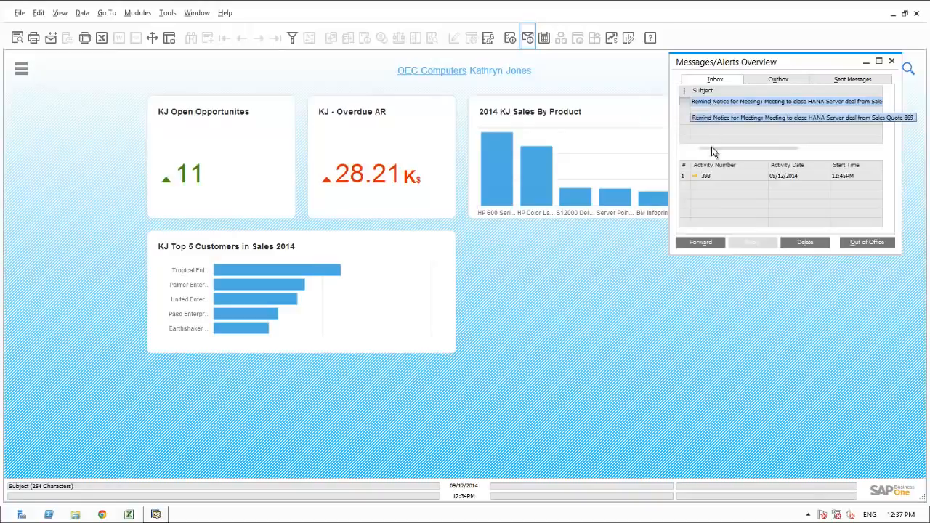
{"action": "left_click", "coordinate": [695, 176]}
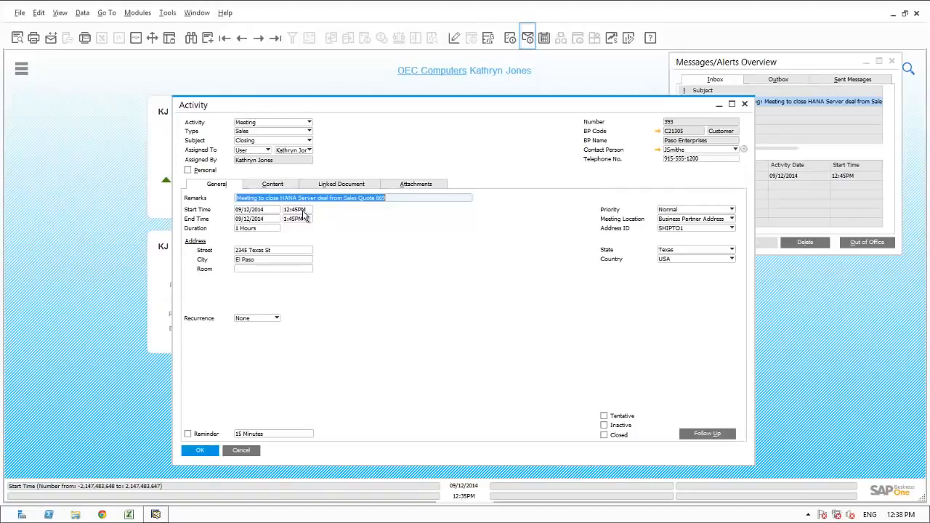
{"action": "left_click", "coordinate": [242, 452]}
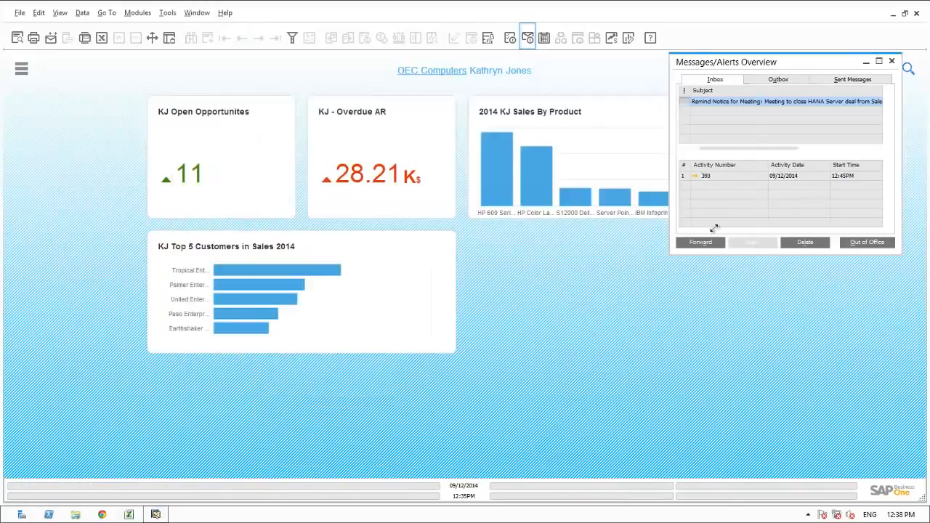
{"action": "left_click", "coordinate": [892, 61]}
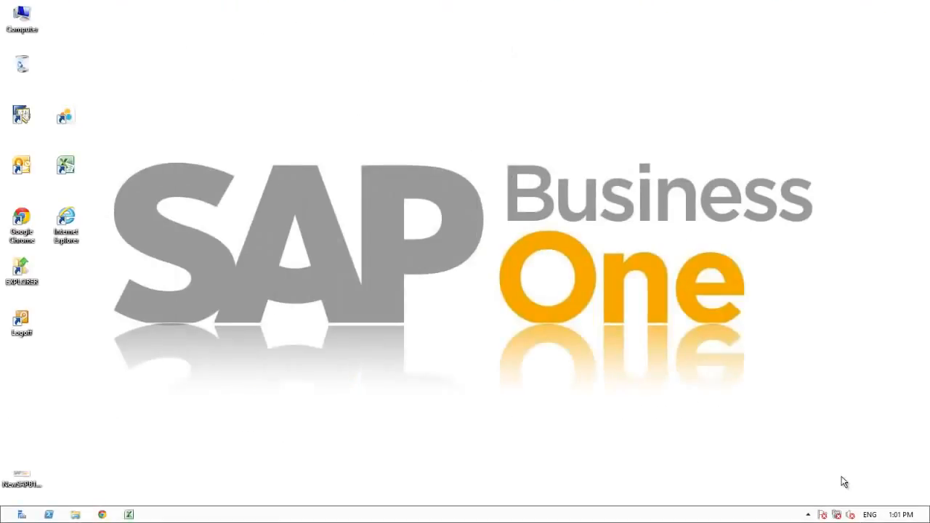
Relaunch SAP Business One and log in to OEC Computers as another salesperson.
{"action": "double_click", "coordinate": [21, 116]}
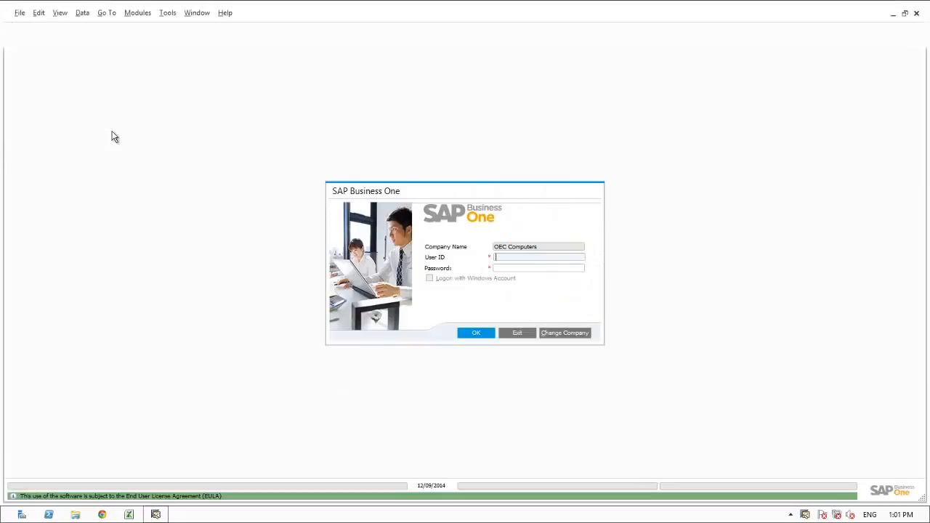
{"action": "type", "text": "1234"}
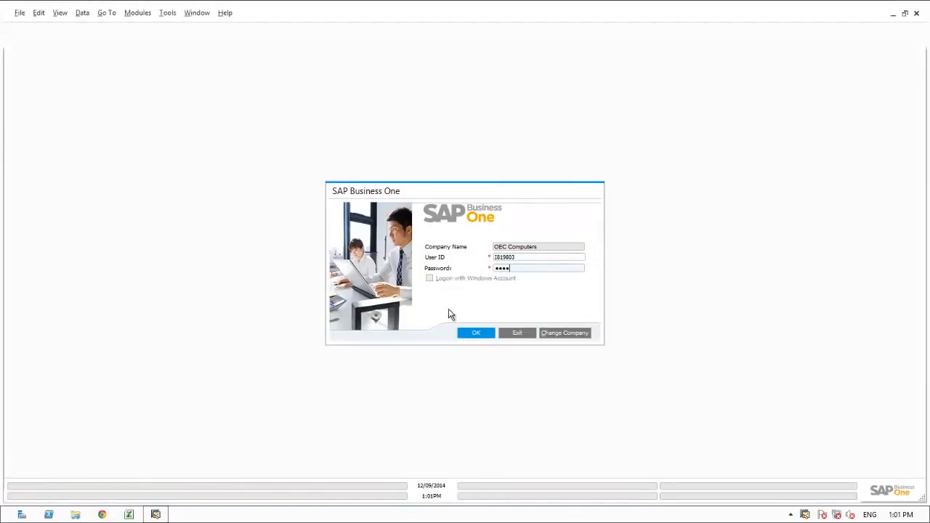
{"action": "left_click", "coordinate": [474, 332]}
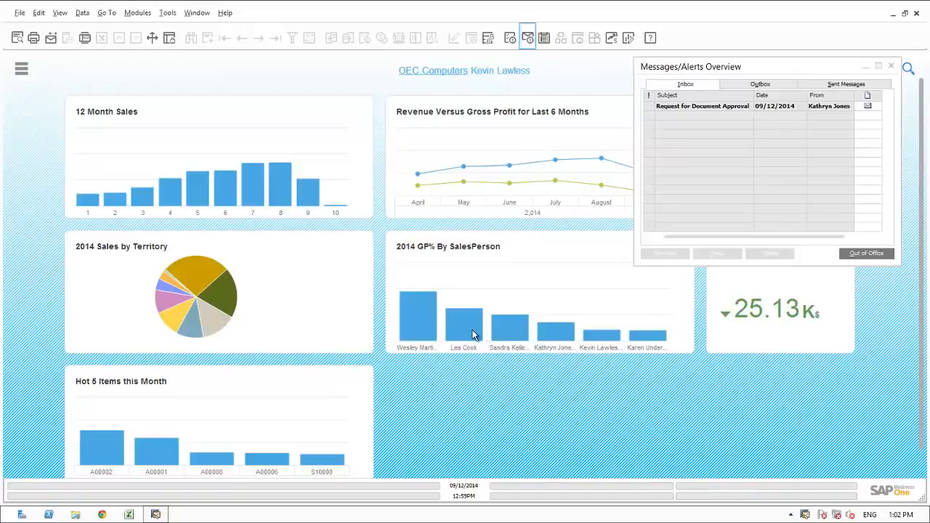
Open the Request for Document Approval for draft sales order 1350 from the inbox.
{"action": "mouse_move", "coordinate": [472, 335]}
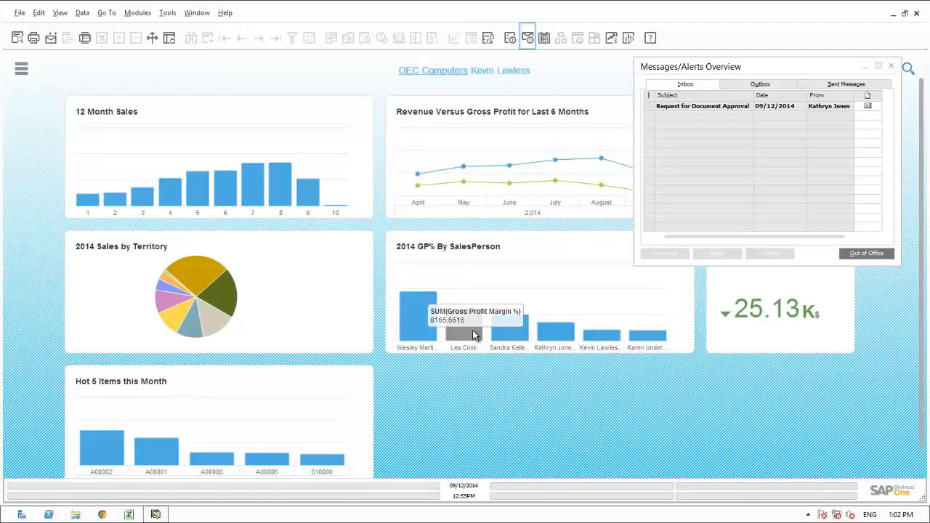
{"action": "left_click", "coordinate": [681, 108]}
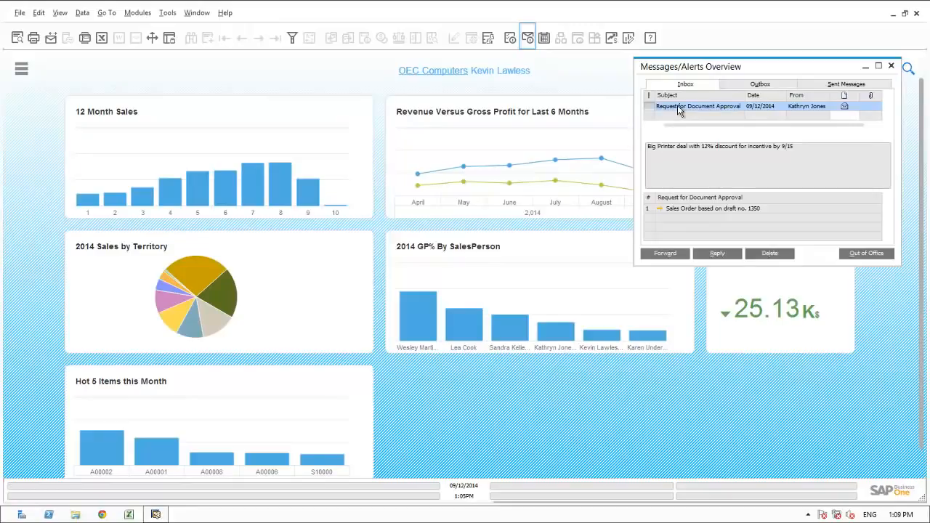
{"action": "left_click", "coordinate": [660, 207]}
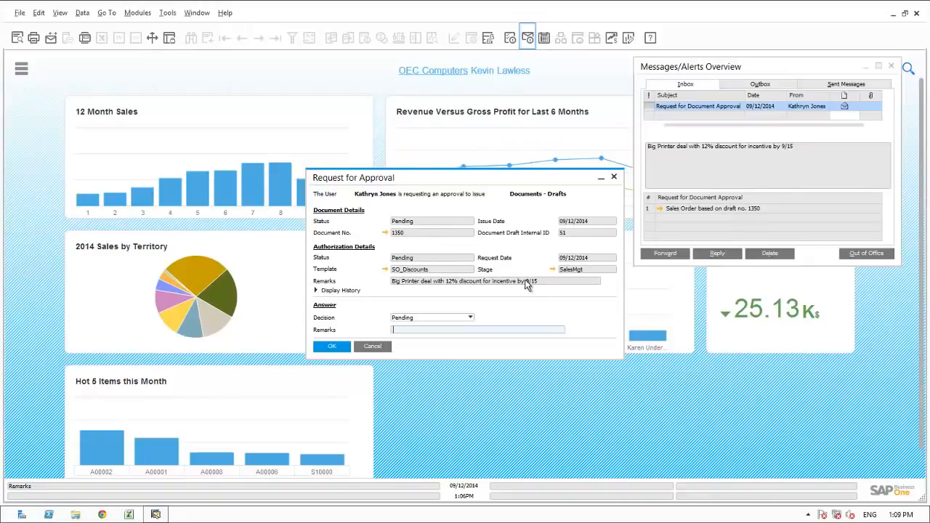
Open draft sales order 1350, then Paso Enterprises' business partner master data.
{"action": "left_click", "coordinate": [385, 233]}
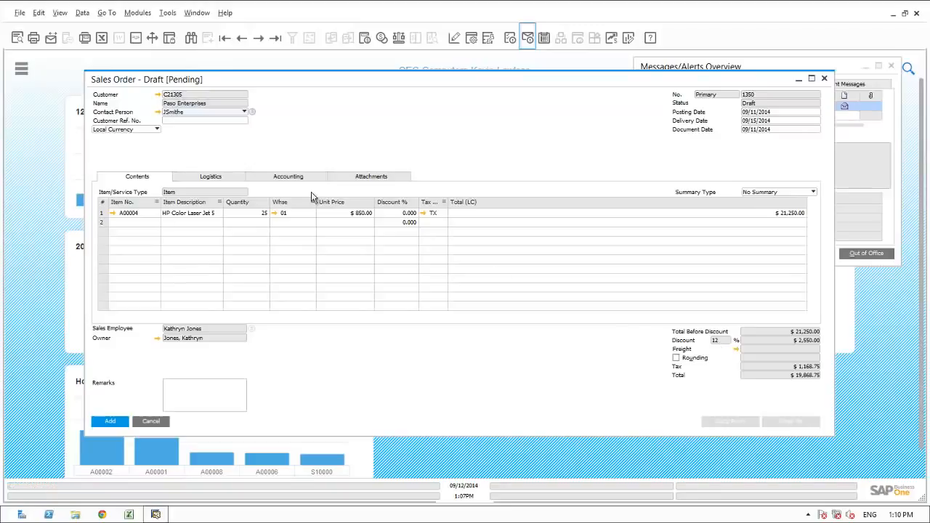
{"action": "left_click", "coordinate": [158, 96]}
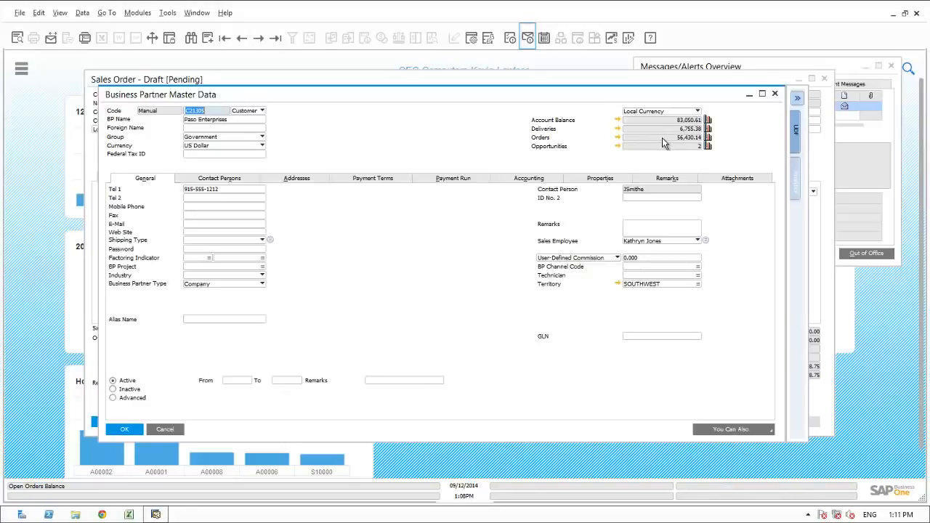
{"action": "left_click", "coordinate": [616, 148]}
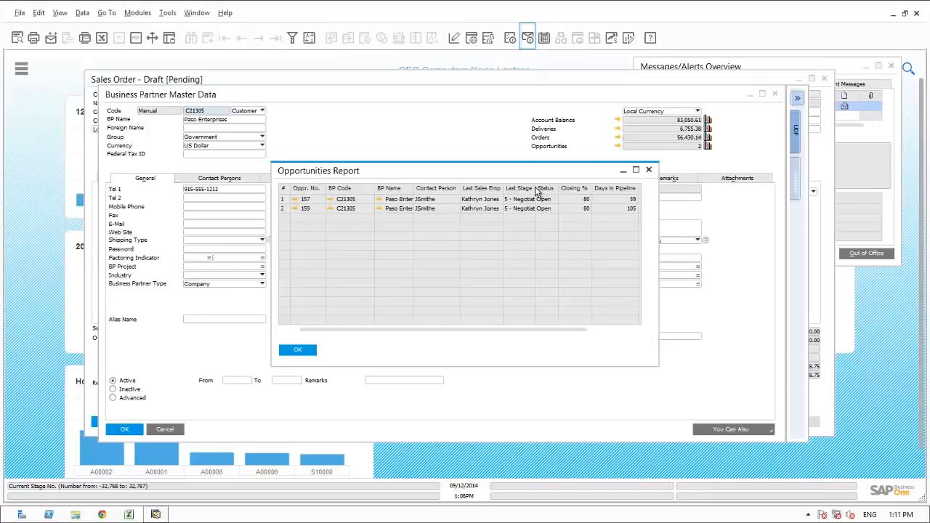
{"action": "double_click", "coordinate": [535, 191]}
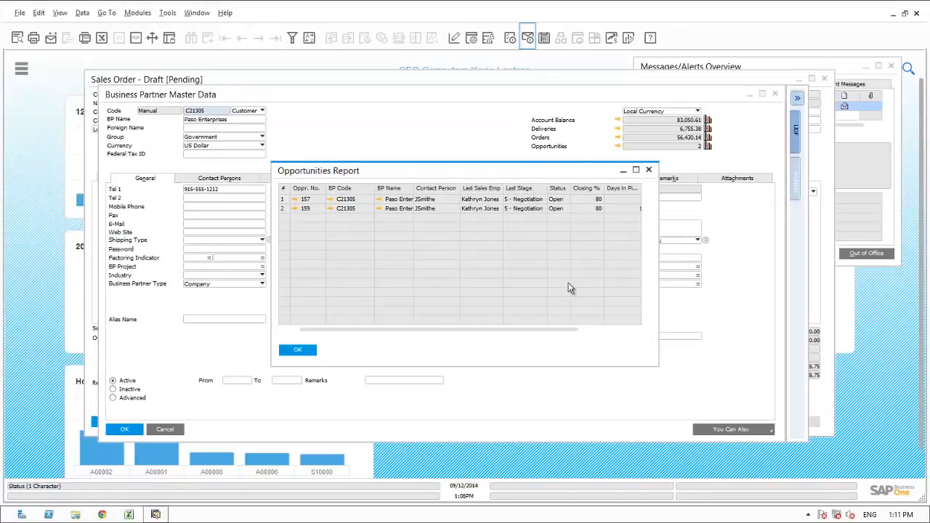
{"action": "left_click", "coordinate": [600, 331]}
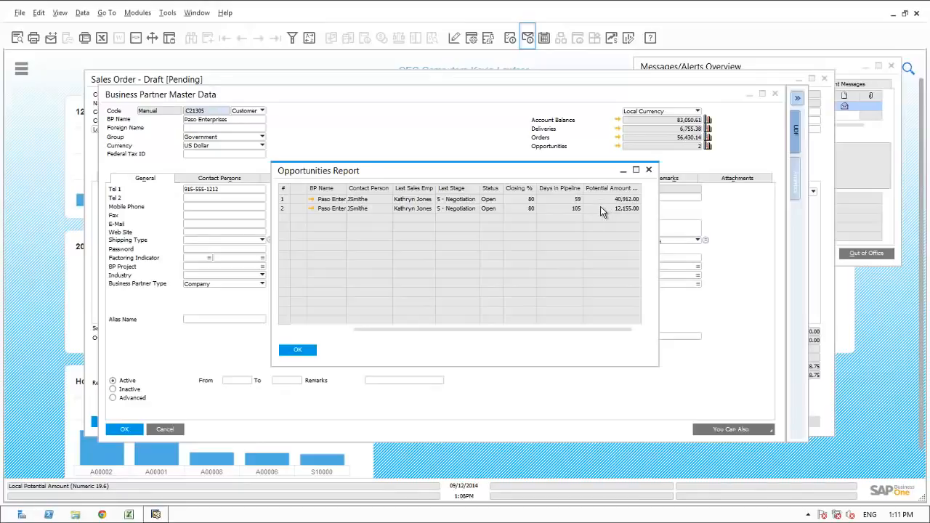
{"action": "left_click_drag", "start_coordinate": [503, 330], "coordinate": [446, 330]}
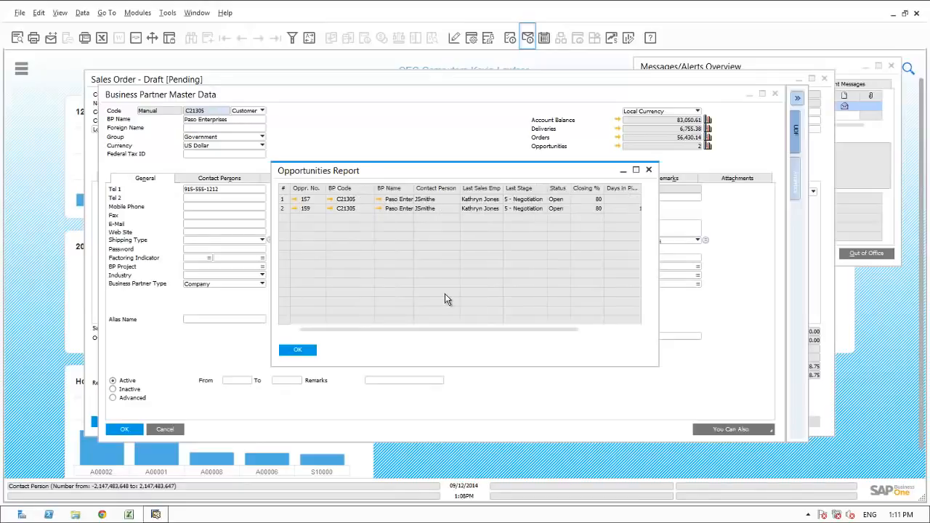
{"action": "left_click", "coordinate": [297, 350]}
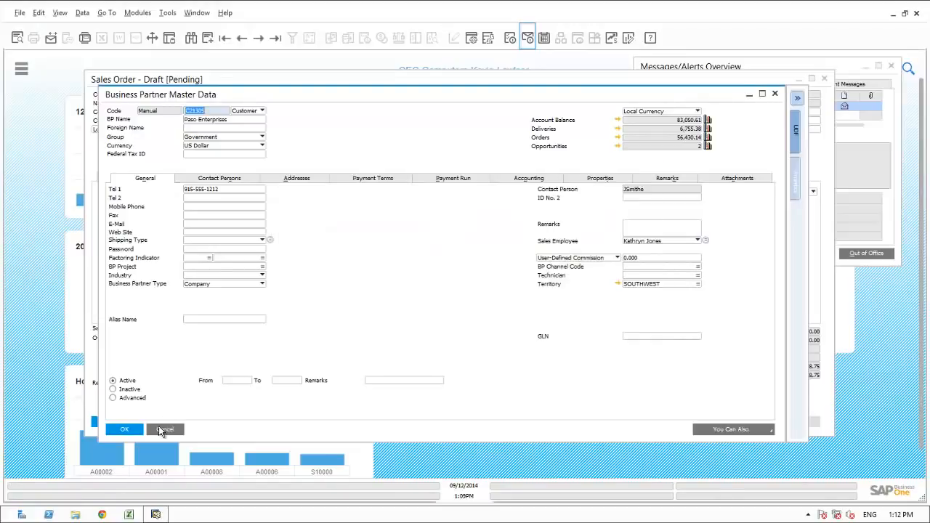
{"action": "left_click", "coordinate": [162, 430]}
Close the draft order and approve draft 1350's request with an approver remark.
{"action": "left_click", "coordinate": [160, 422]}
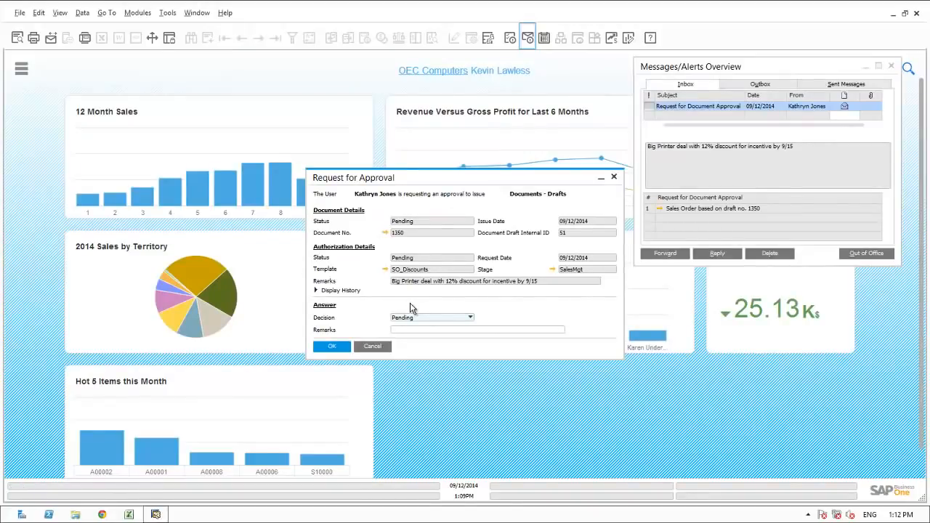
{"action": "left_click", "coordinate": [405, 322]}
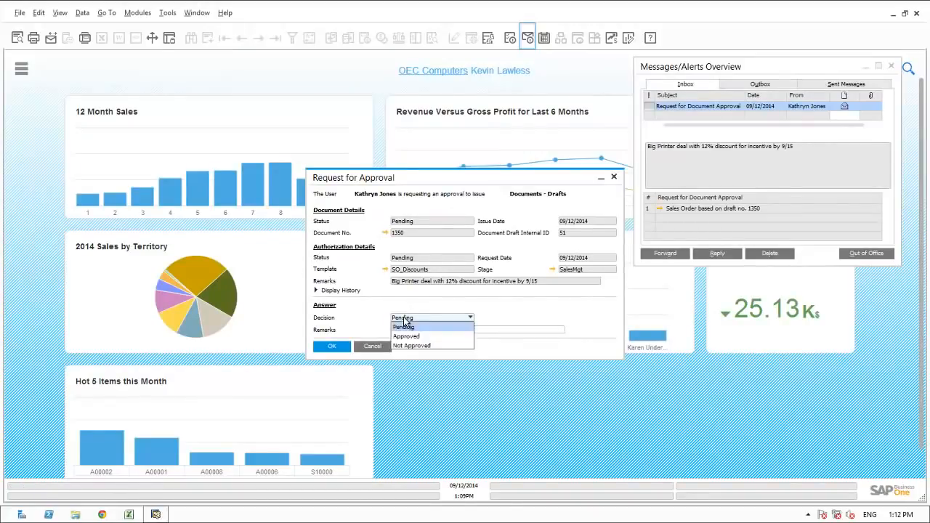
{"action": "left_click", "coordinate": [405, 336]}
{"action": "left_click", "coordinate": [401, 329]}
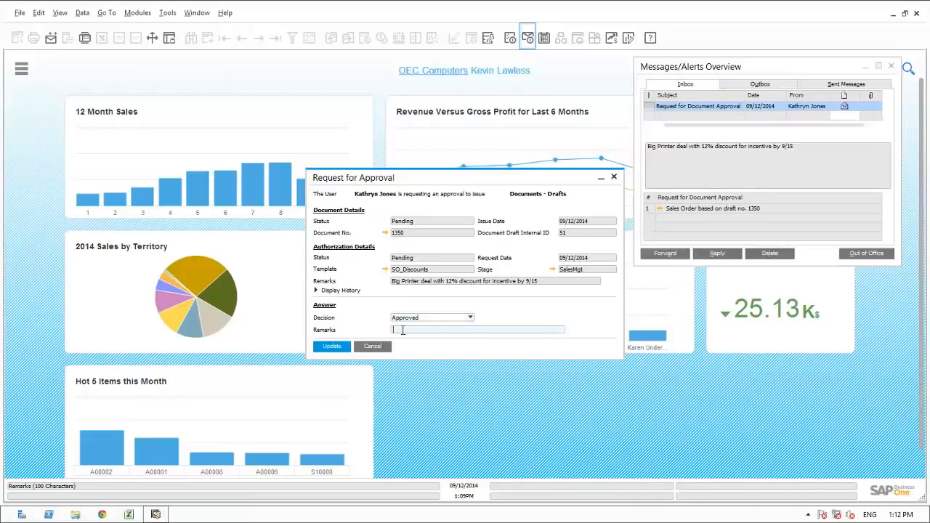
{"action": "type", "text": "OK By Kevin"}
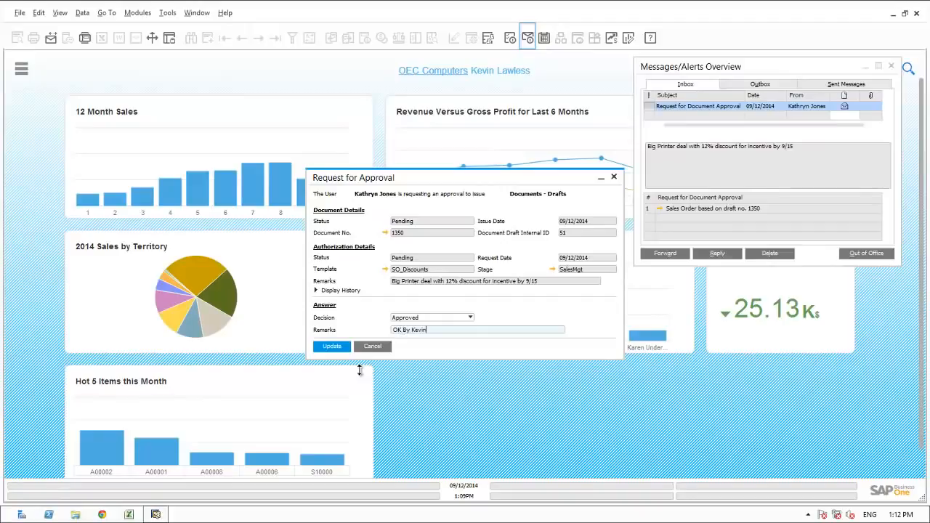
{"action": "left_click", "coordinate": [337, 347]}
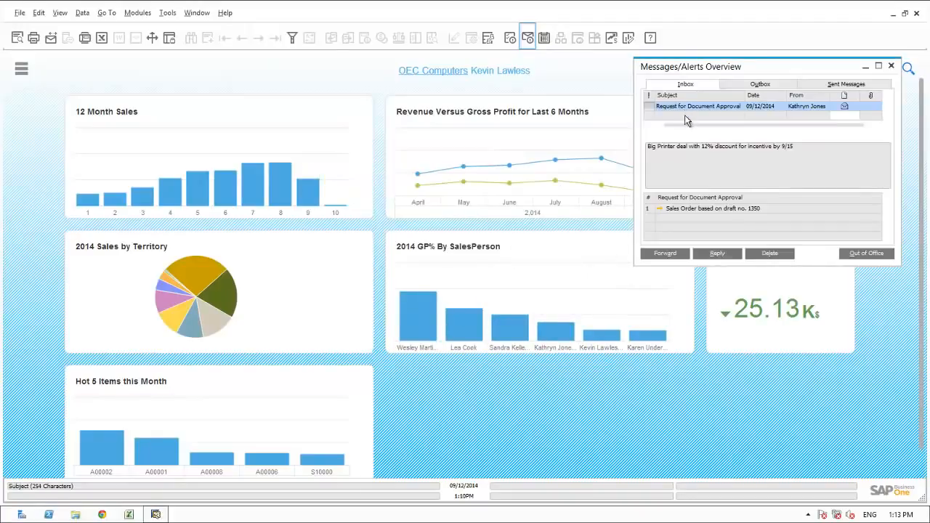
Delete the handled approval message and close the Messages/Alerts window.
{"action": "left_click", "coordinate": [759, 253]}
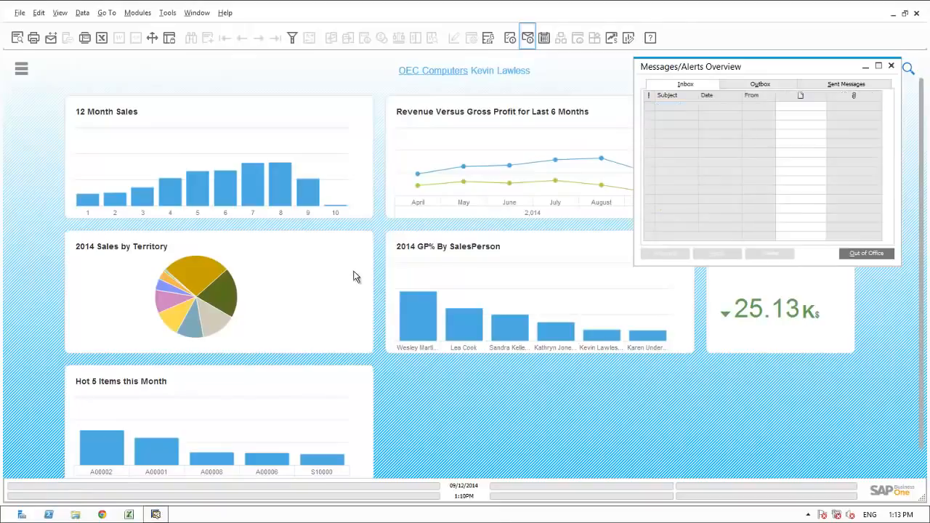
{"action": "left_click", "coordinate": [893, 67]}
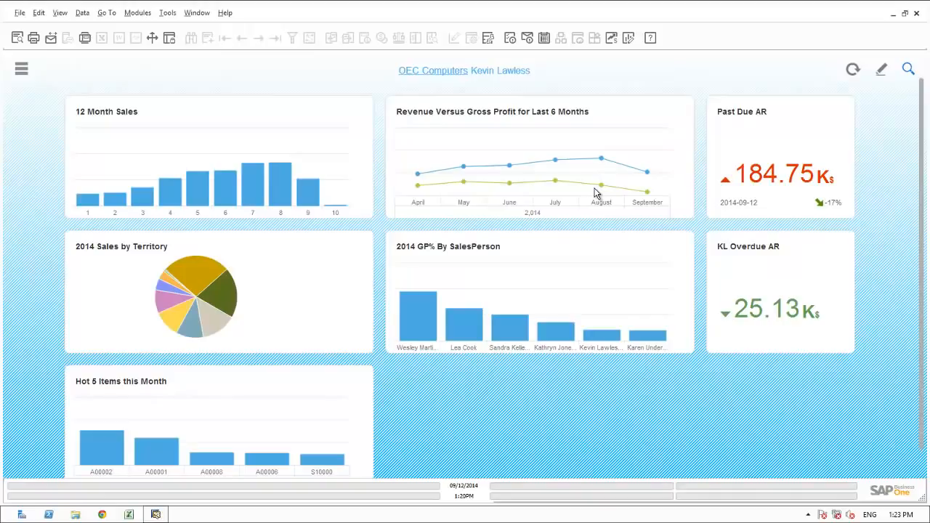
In the calendar, create a new Task activity at 2:00 PM on 12 September 2014.
{"action": "left_click", "coordinate": [544, 38]}
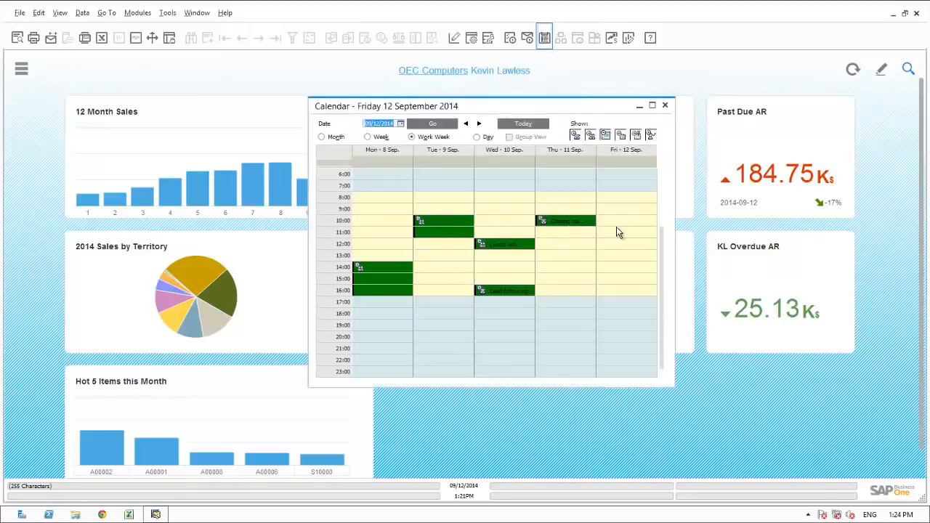
{"action": "double_click", "coordinate": [619, 272]}
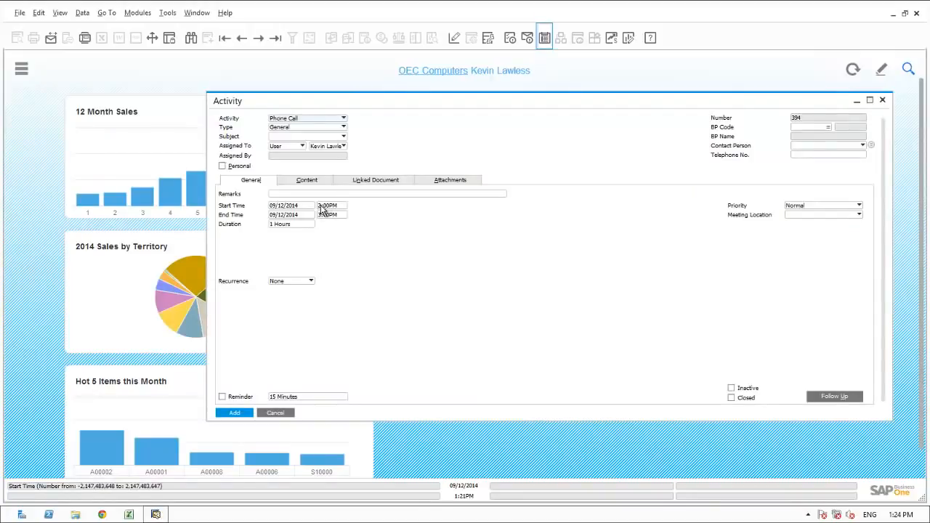
{"action": "left_click", "coordinate": [317, 119]}
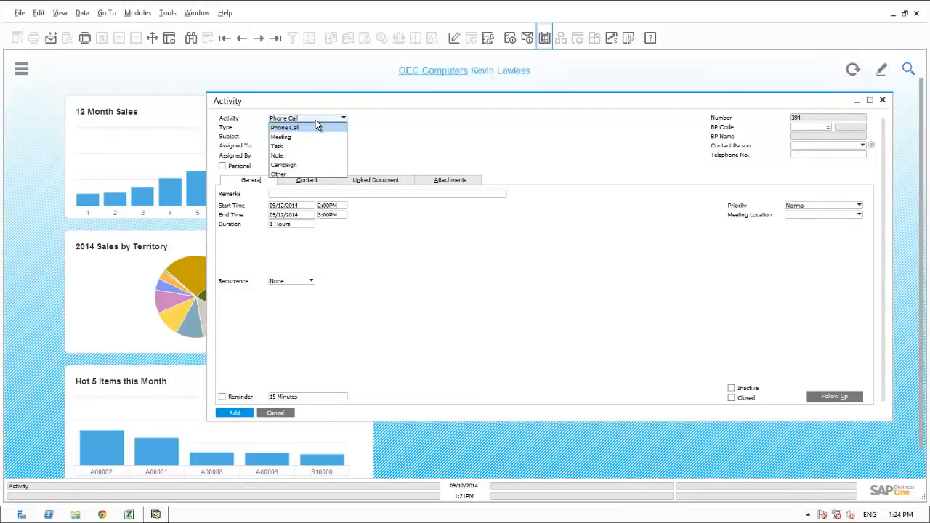
{"action": "left_click", "coordinate": [287, 146]}
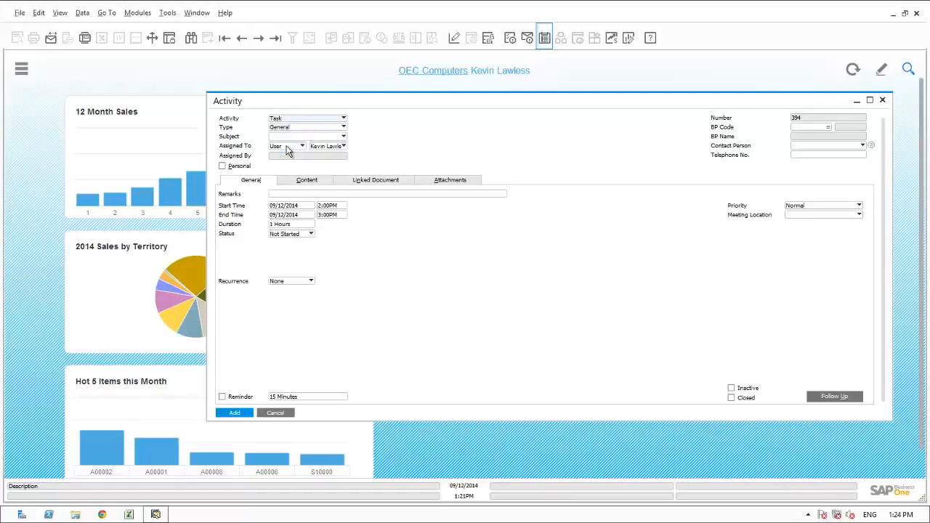
Add the task with remark 'Follow up on Gross Profit decline in August' and a reminder, then close the calendar.
{"action": "left_click", "coordinate": [280, 195]}
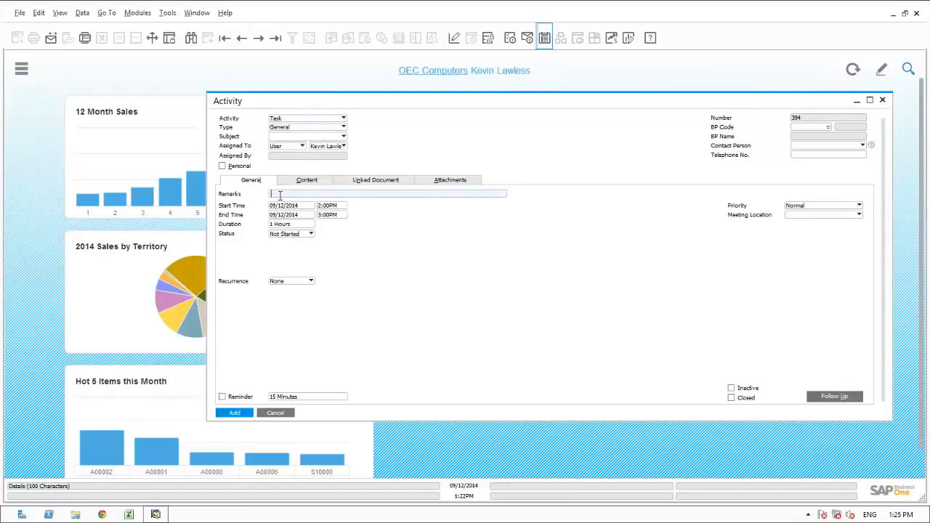
{"action": "type", "text": "Follow up on Gross Profit decline in August"}
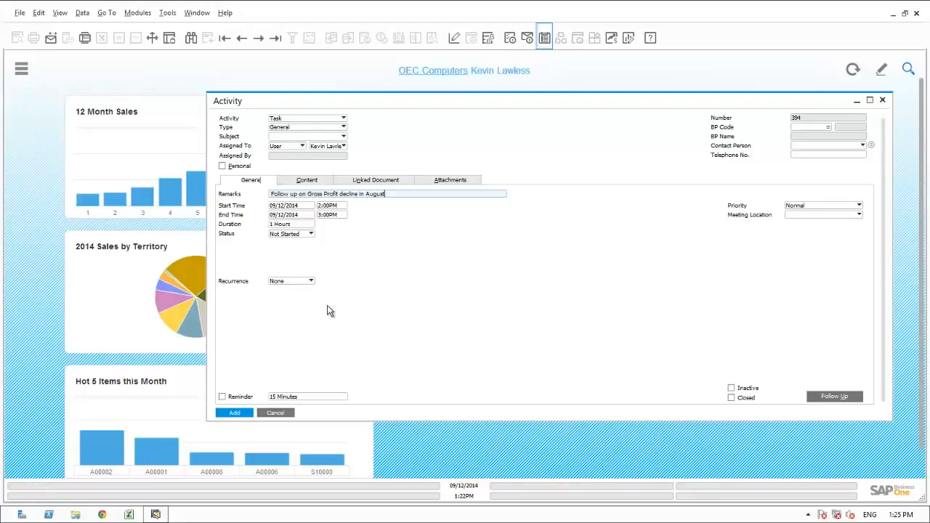
{"action": "left_click", "coordinate": [222, 398]}
{"action": "left_click", "coordinate": [242, 413]}
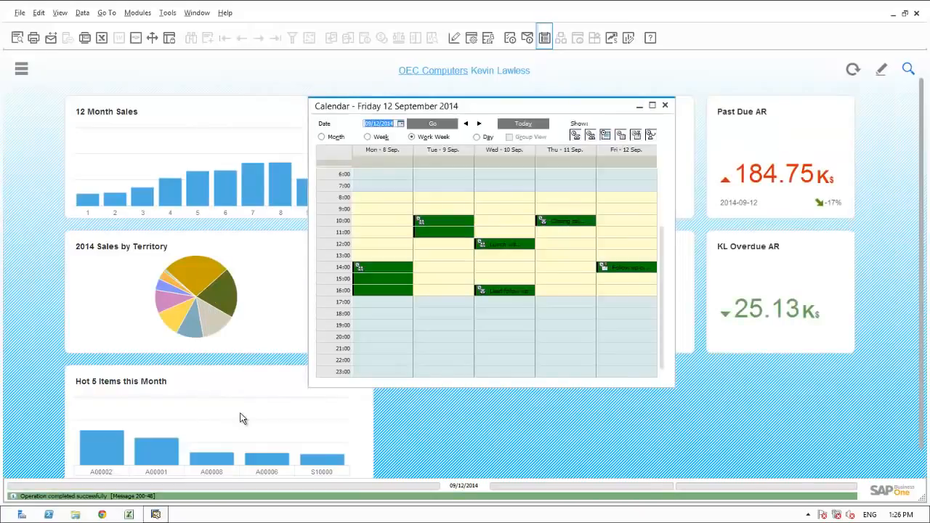
{"action": "left_click", "coordinate": [666, 107]}
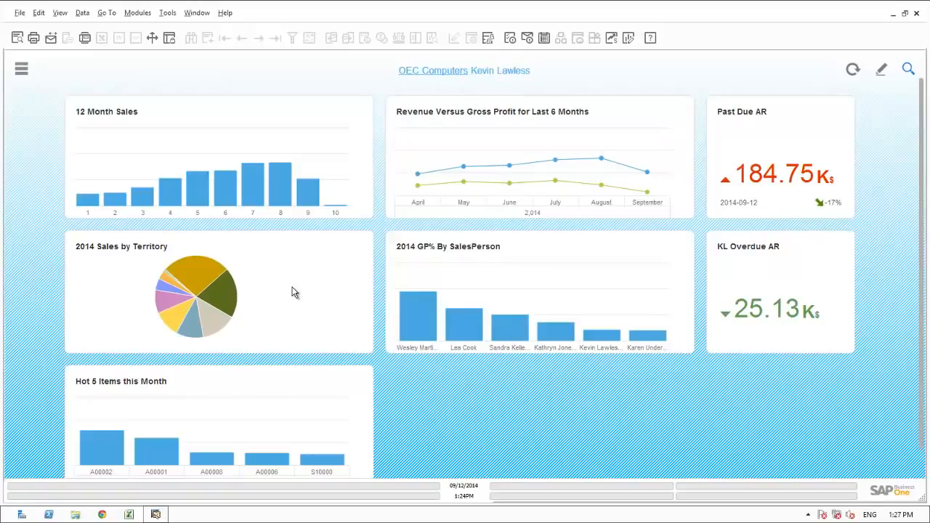
{"action": "mouse_move", "coordinate": [213, 322]}
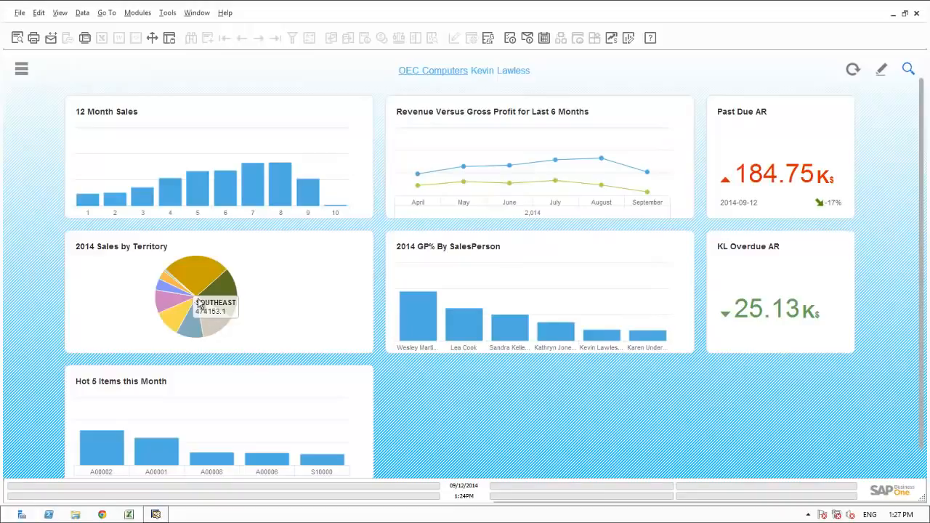
{"action": "mouse_move", "coordinate": [195, 284]}
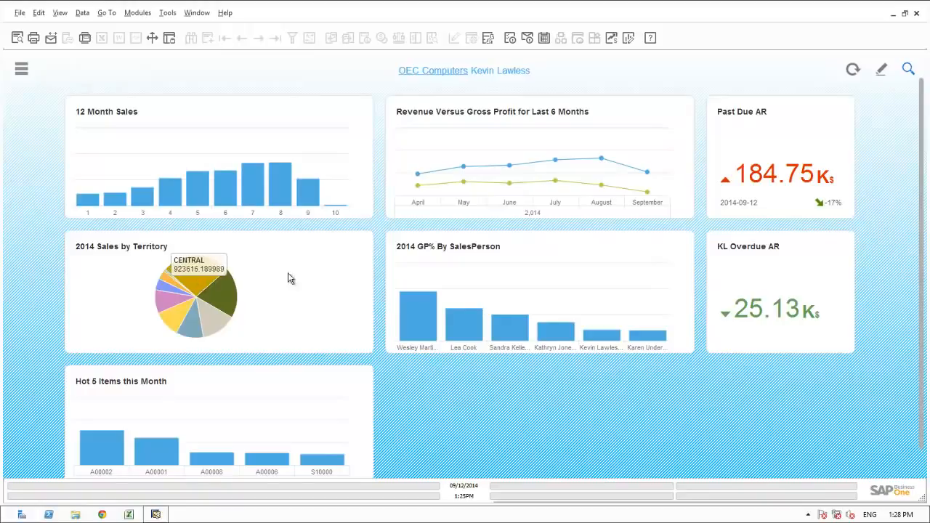
{"action": "mouse_move", "coordinate": [758, 187]}
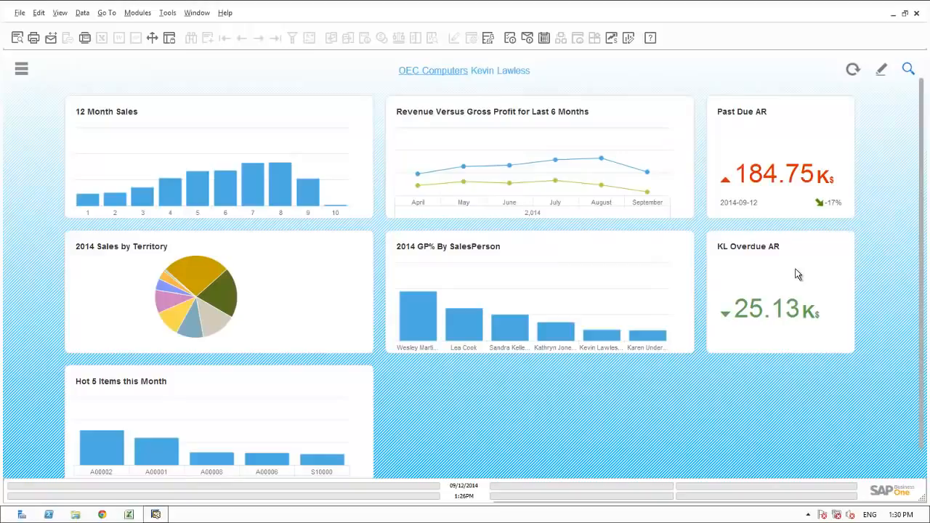
{"action": "mouse_move", "coordinate": [775, 308]}
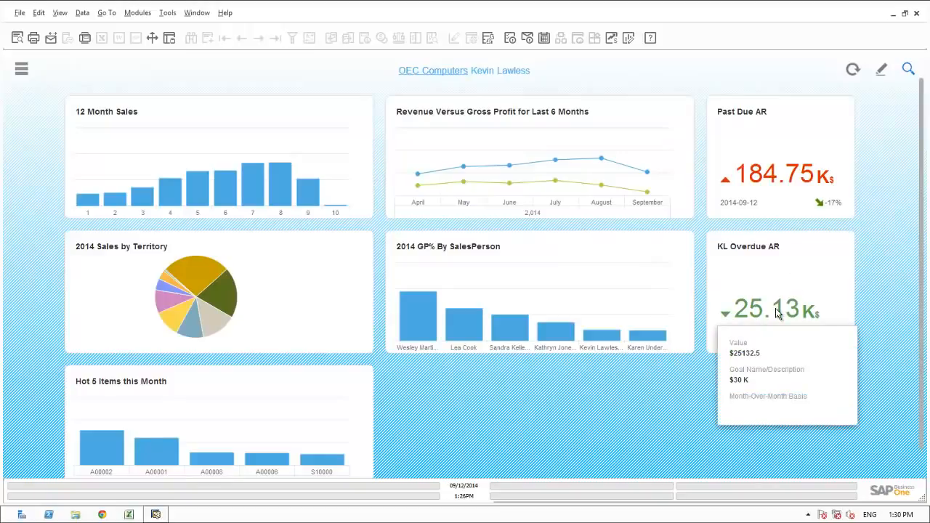
{"action": "left_click", "coordinate": [921, 465]}
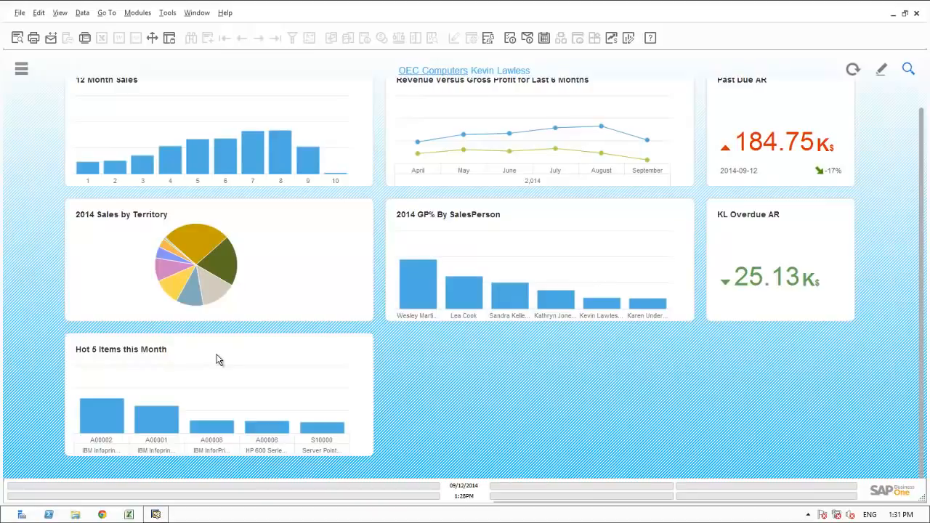
{"action": "scroll", "coordinate": [216, 359], "scroll_direction": "up", "scroll_amount": 1}
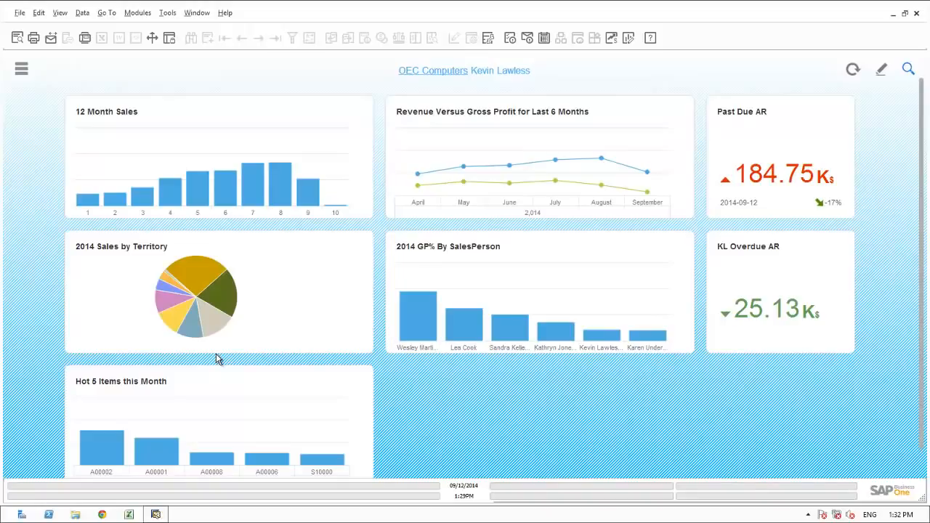
Search the menus for 'forecast' and open the Opportunities Forecast Report criteria.
{"action": "left_click", "coordinate": [21, 68]}
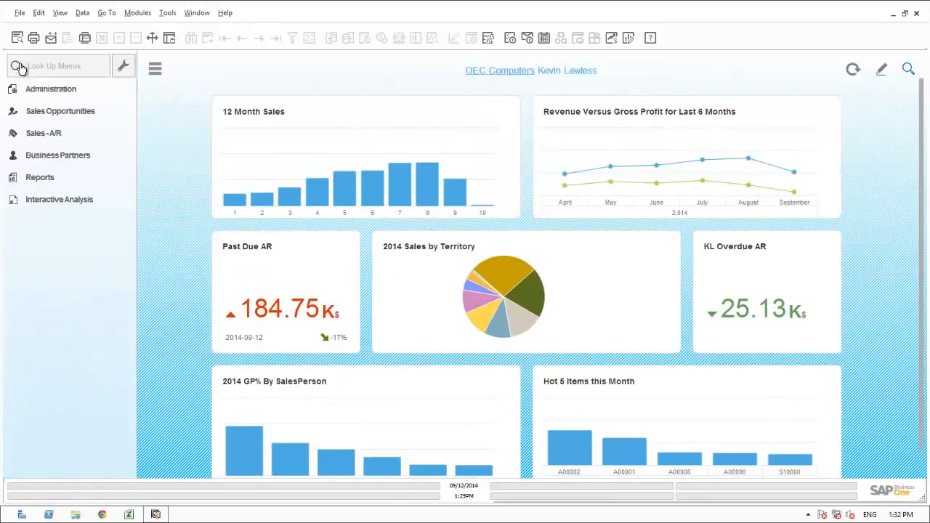
{"action": "left_click", "coordinate": [37, 64]}
{"action": "type", "text": "forecast"}
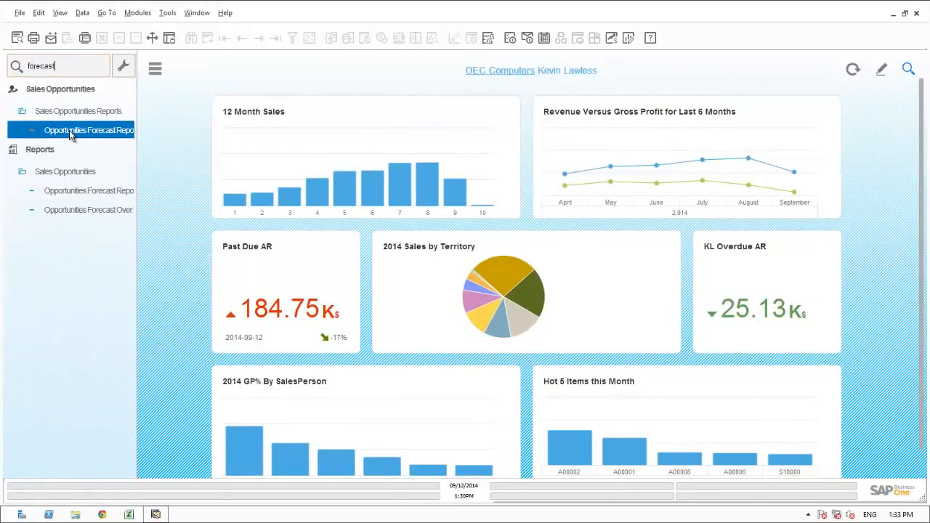
{"action": "left_click", "coordinate": [70, 135]}
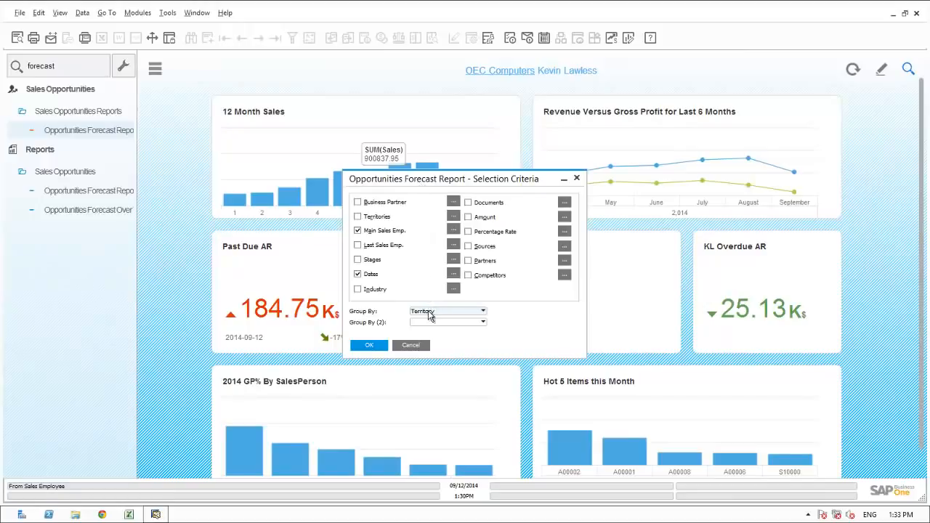
Run the Opportunities Forecast Report, expand all seven territories (East totals 130,767.5), then close it.
{"action": "left_click", "coordinate": [373, 348]}
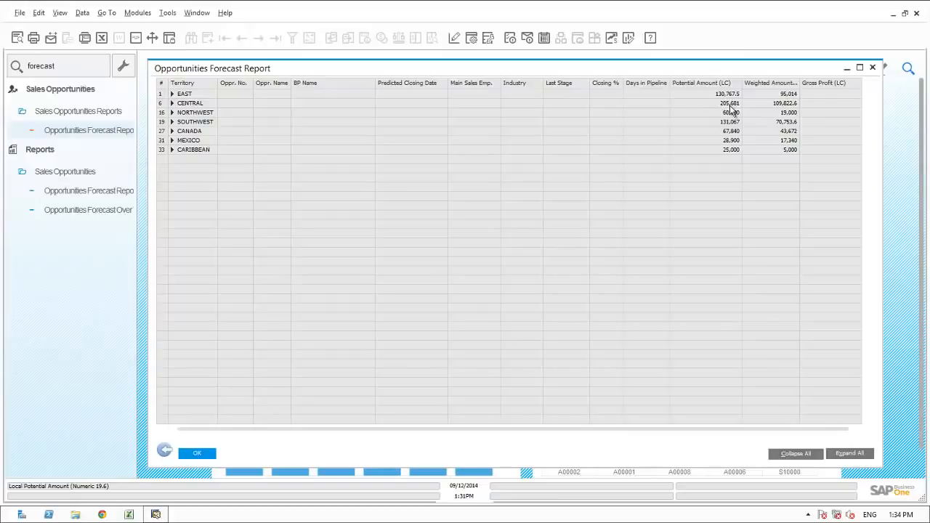
{"action": "left_click", "coordinate": [844, 460]}
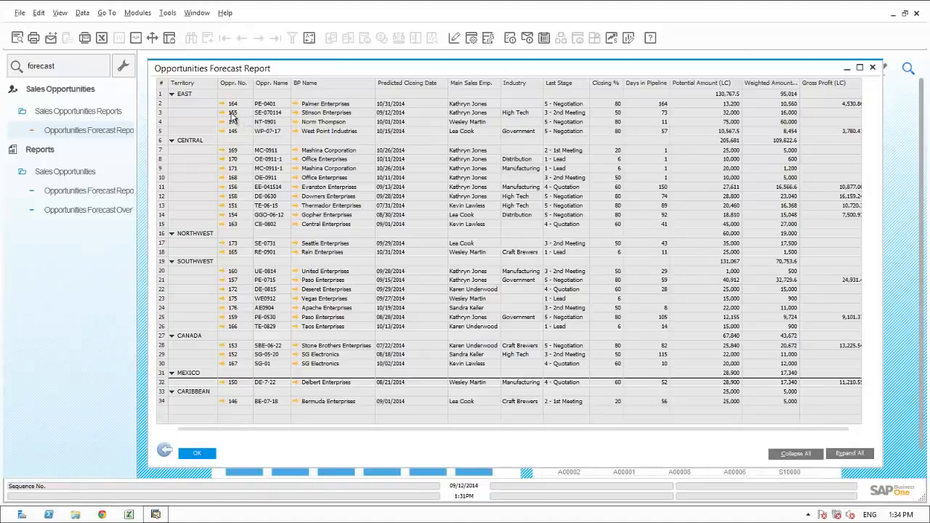
{"action": "left_click", "coordinate": [165, 452]}
Cancel the forecast criteria and search the menus for 'stage' to list Sales Stages and Stage Analysis.
{"action": "left_click", "coordinate": [411, 346]}
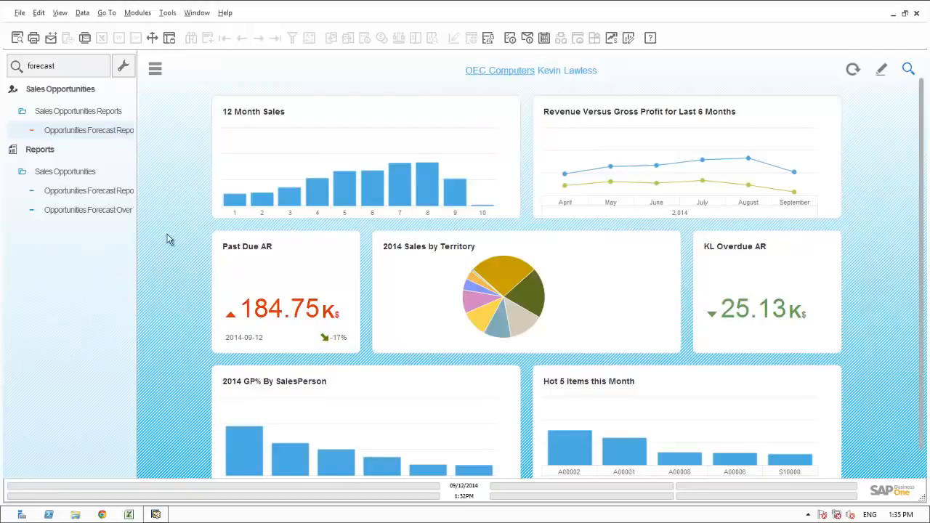
{"action": "double_click", "coordinate": [62, 66]}
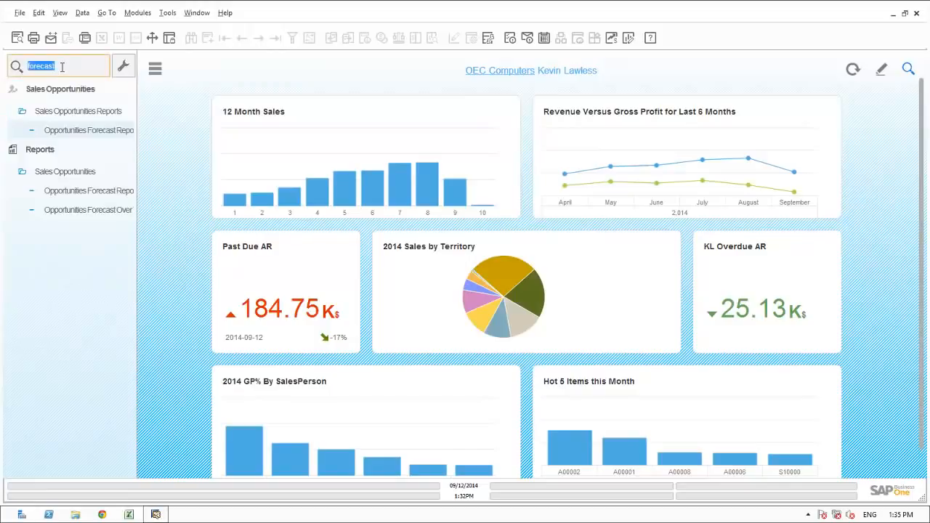
{"action": "type", "text": "stage"}
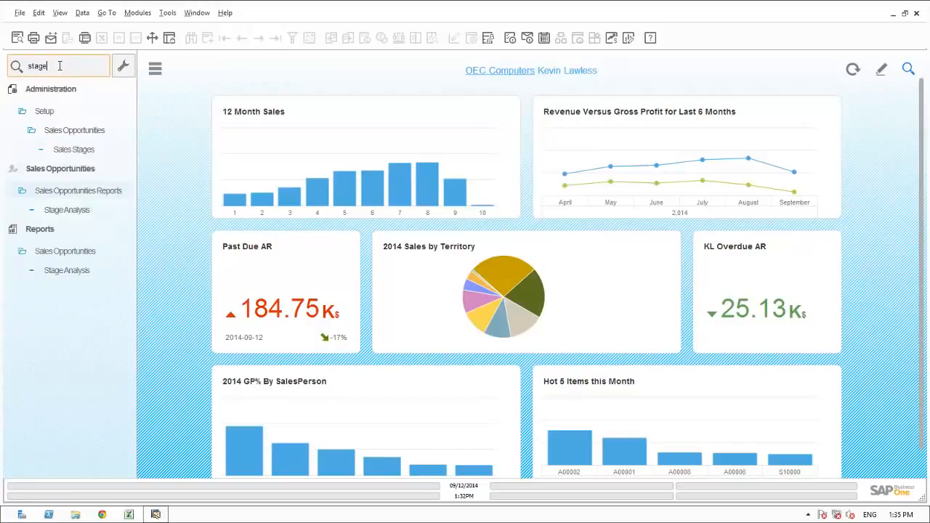
{"action": "key", "text": "Down"}
{"action": "key", "text": "Down"}
{"action": "key", "text": "Down"}
{"action": "key", "text": "Down"}
Run Stage Analysis for start dates 01/01/2014 to 09/12/2014, broken down by sales employee.
{"action": "left_click", "coordinate": [74, 210]}
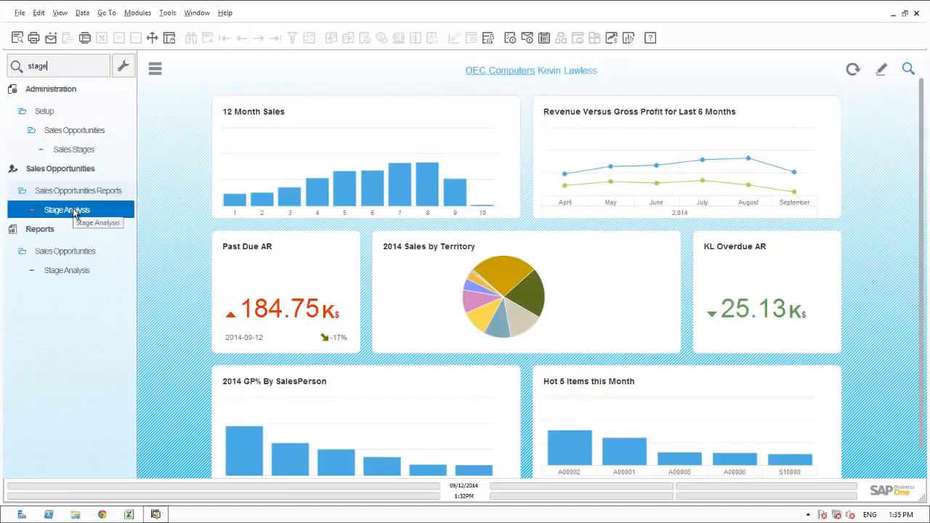
{"action": "left_click", "coordinate": [73, 210]}
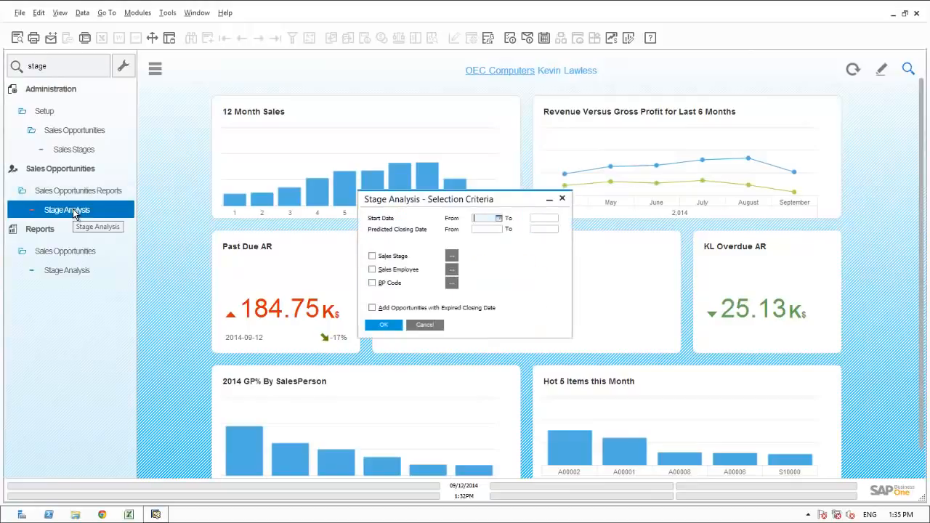
{"action": "type", "text": "0101"}
{"action": "key", "text": "Tab"}
{"action": "type", "text": "0912"}
{"action": "key", "text": "Tab"}
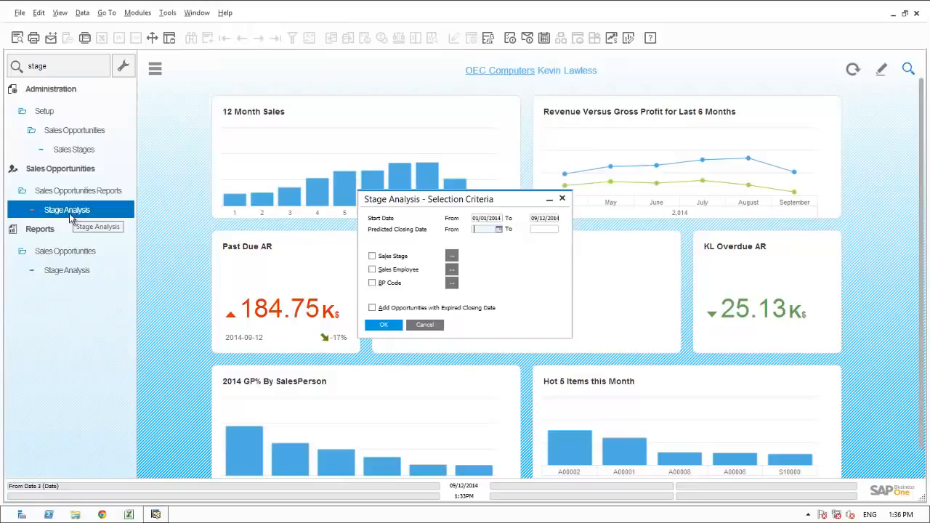
{"action": "left_click", "coordinate": [372, 269]}
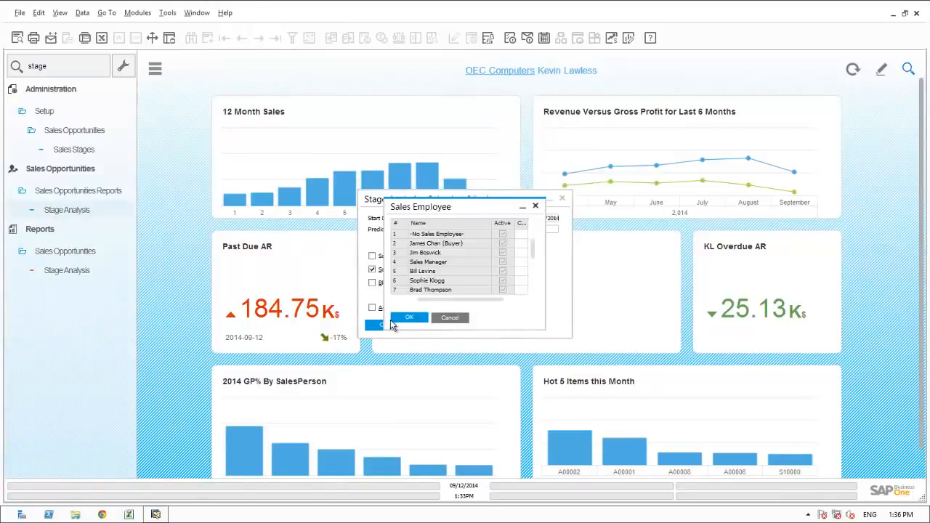
{"action": "left_click", "coordinate": [407, 319]}
{"action": "left_click", "coordinate": [379, 327]}
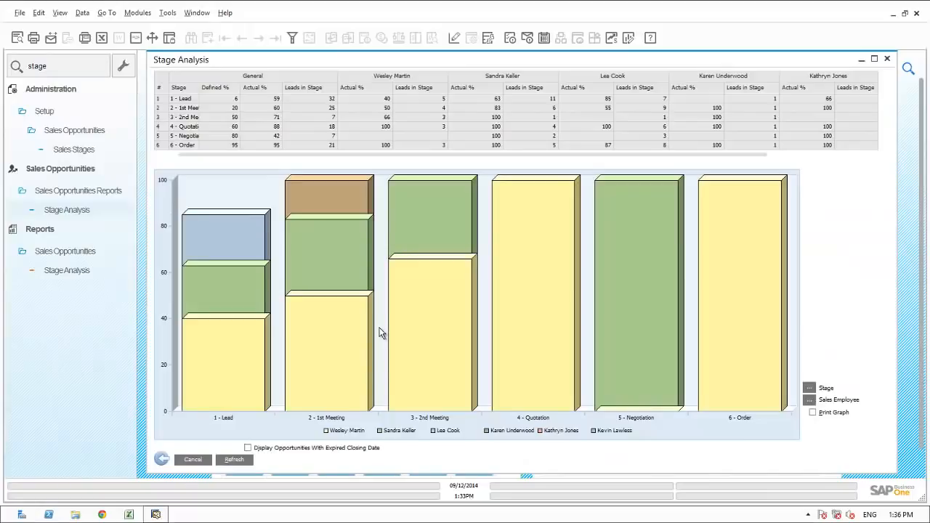
Maximize the Stage Analysis window, then close all open report windows via Window > Close All.
{"action": "left_click", "coordinate": [873, 60]}
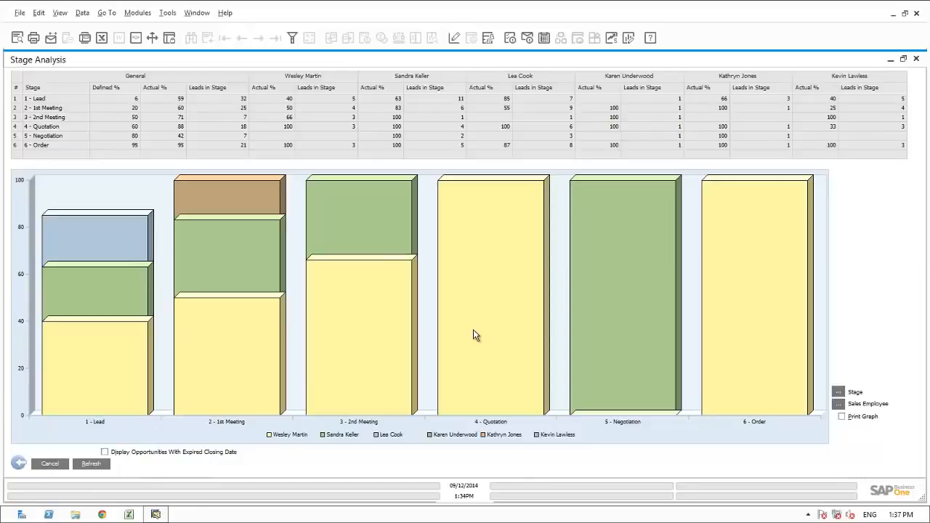
{"action": "left_click", "coordinate": [201, 14]}
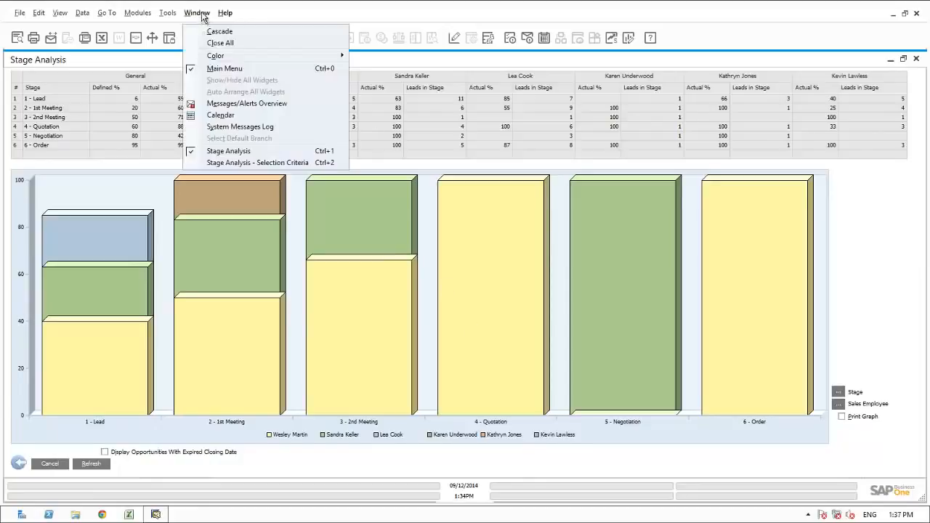
{"action": "left_click", "coordinate": [211, 43]}
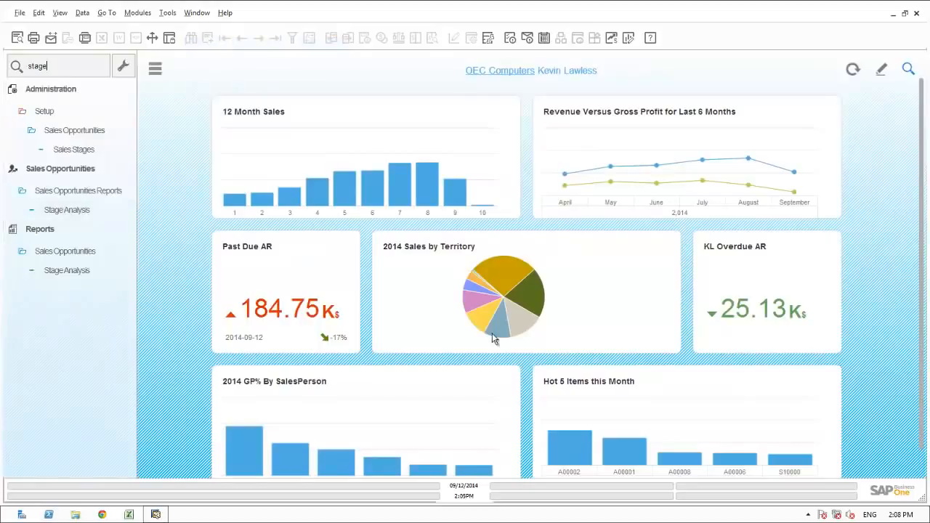
Clear the 'stage' menu search, expand Interactive Analysis, and switch to Excel's empty PivotTable.
{"action": "double_click", "coordinate": [61, 67]}
{"action": "key", "text": "BackSpace"}
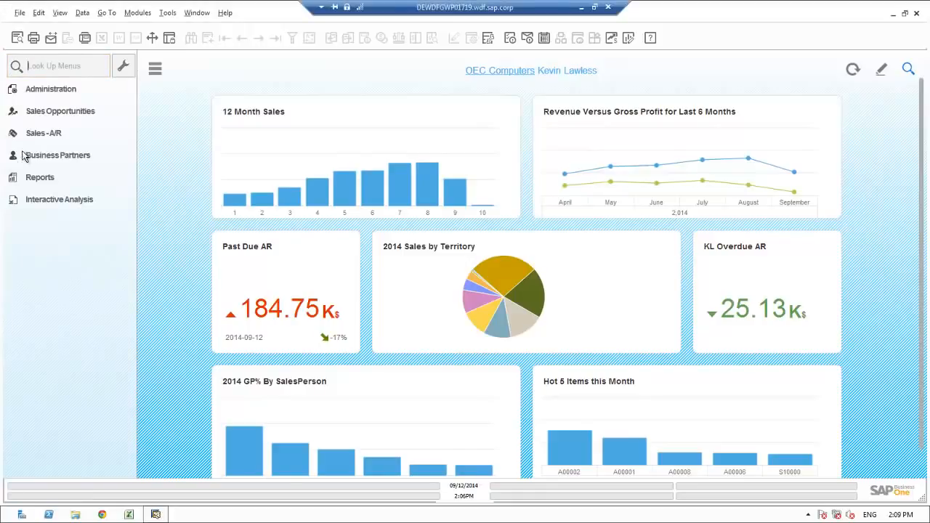
{"action": "left_click", "coordinate": [30, 199]}
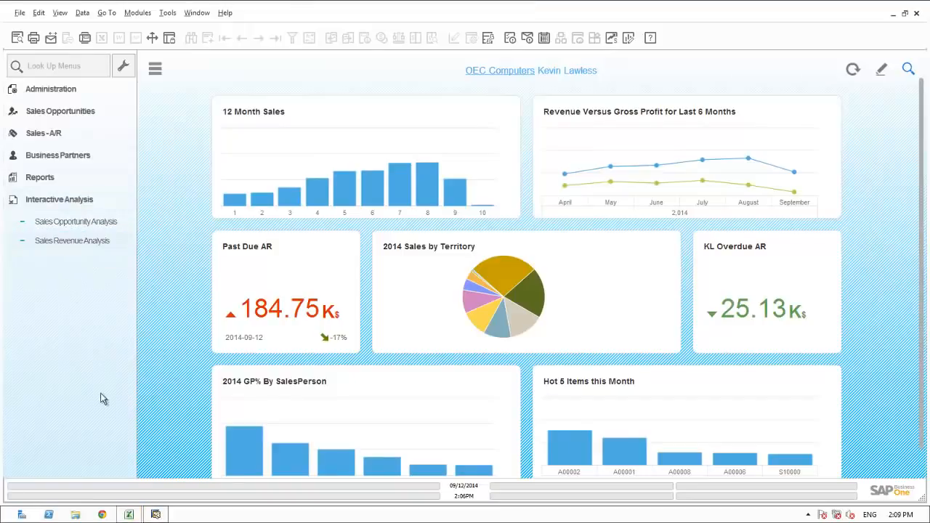
{"action": "left_click", "coordinate": [129, 514]}
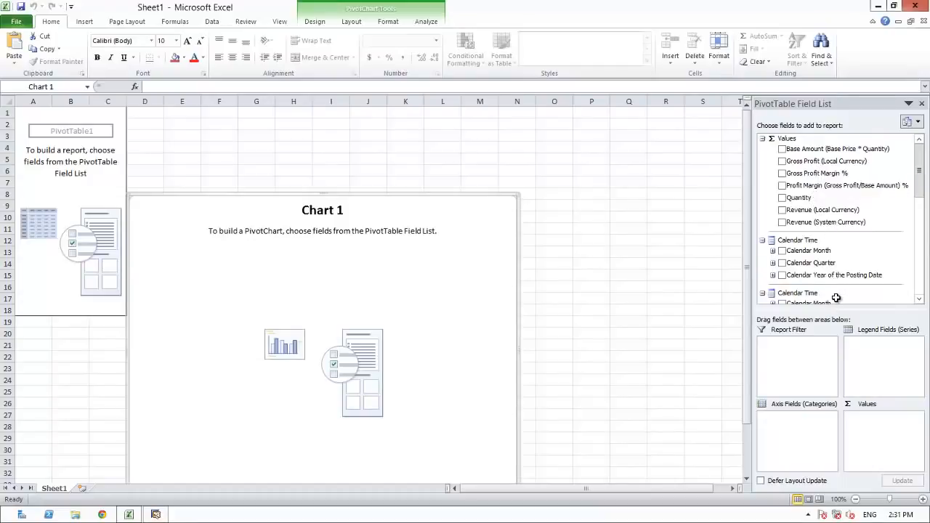
Add Revenue (Local Currency), Customer Hierarchy and Sales Employee Name to the pivot, expanding Craft Brewers.
{"action": "left_click", "coordinate": [782, 210]}
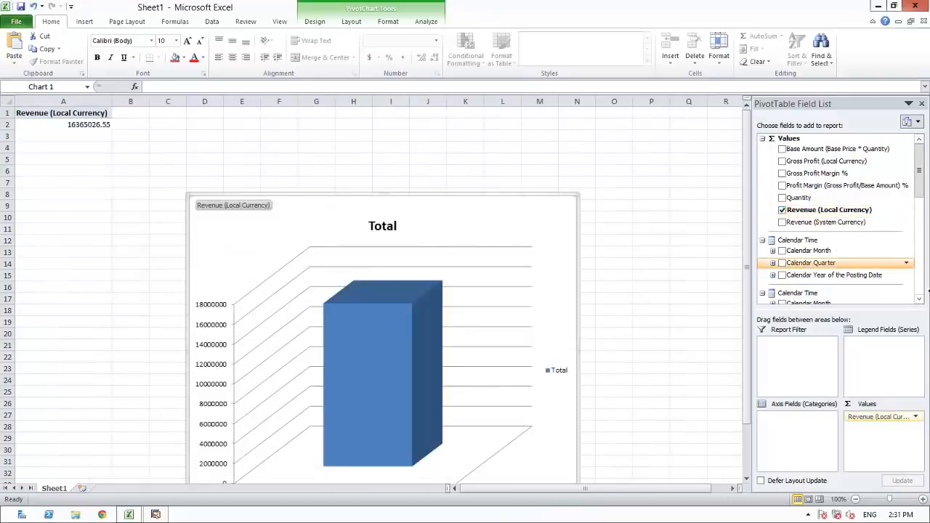
{"action": "left_click", "coordinate": [919, 289]}
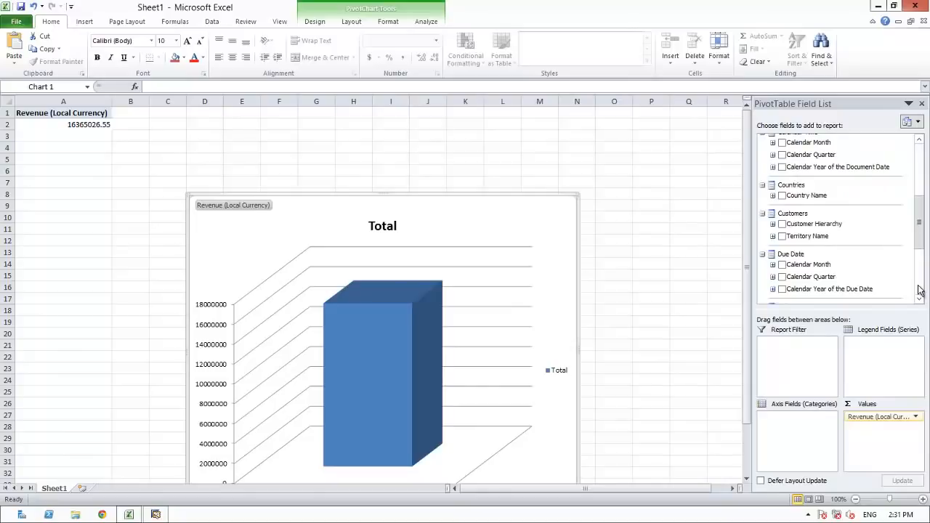
{"action": "left_click", "coordinate": [783, 225]}
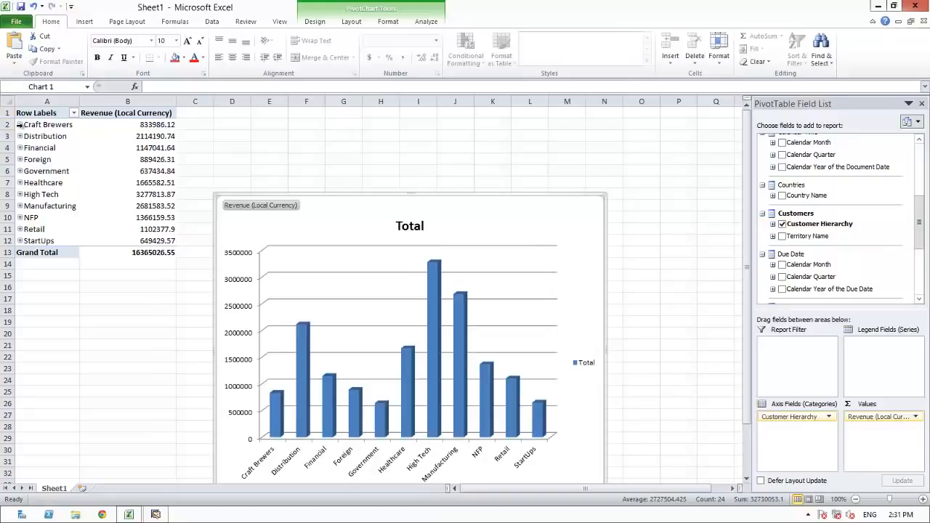
{"action": "left_click", "coordinate": [20, 124]}
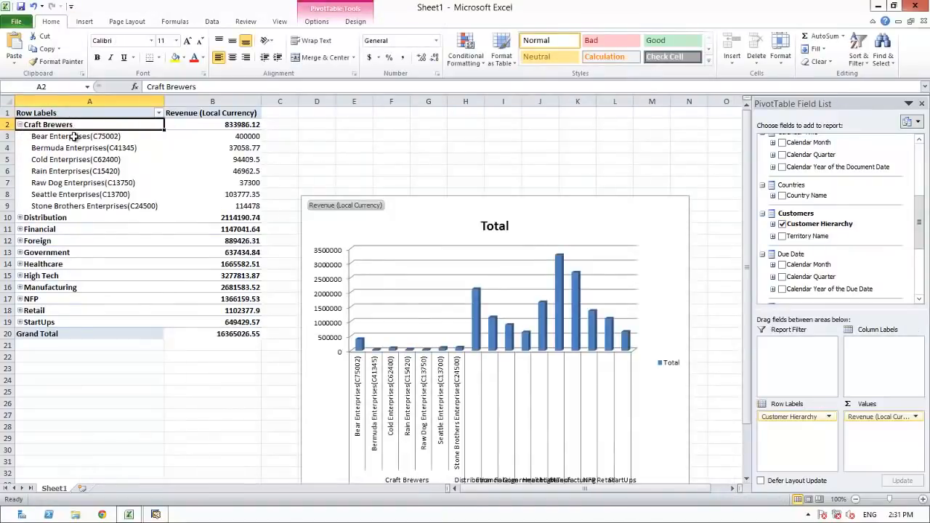
{"action": "left_click", "coordinate": [919, 274]}
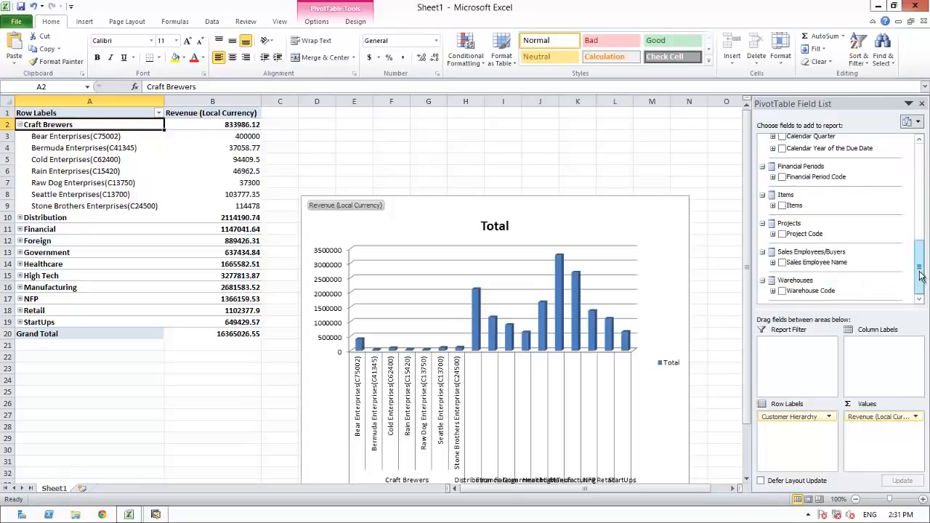
{"action": "left_click", "coordinate": [782, 266]}
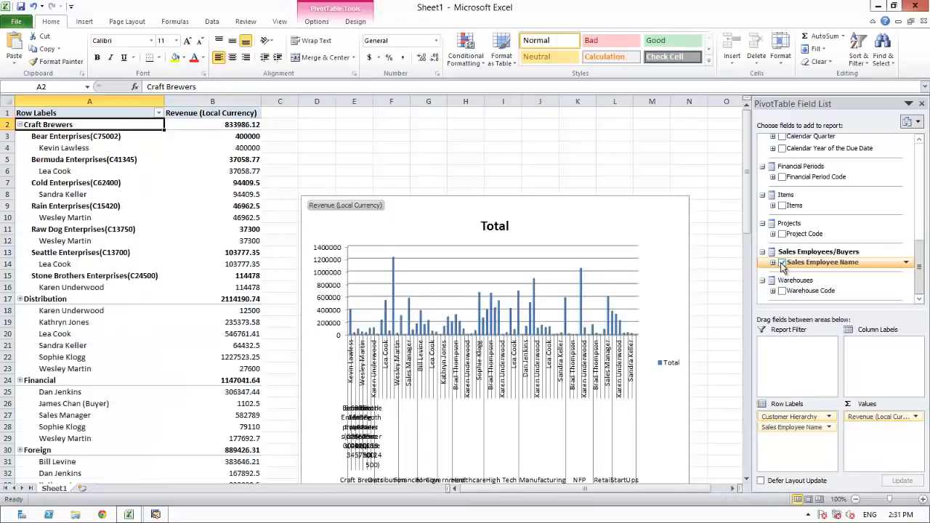
{"action": "mouse_move", "coordinate": [218, 179]}
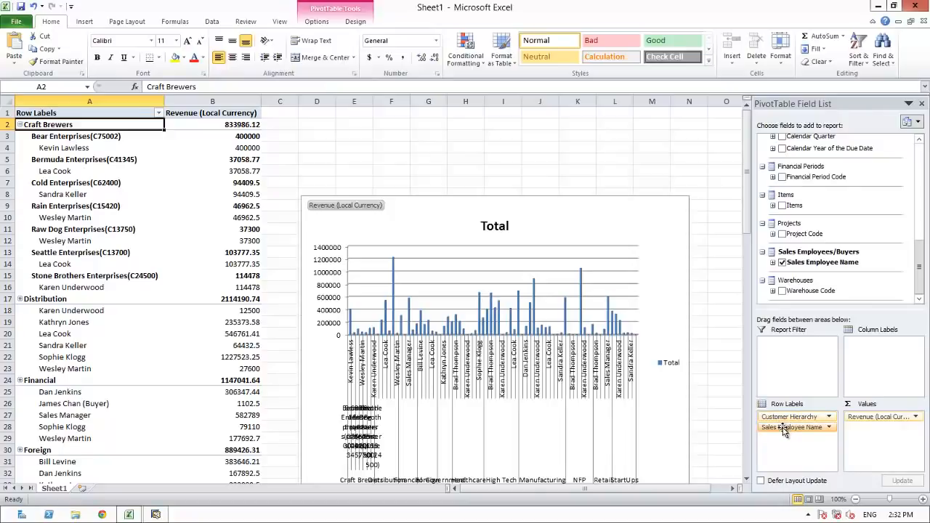
Move Sales Employee Name into the pivot's column labels and place the chart below the table.
{"action": "left_click_drag", "start_coordinate": [783, 430], "coordinate": [867, 346]}
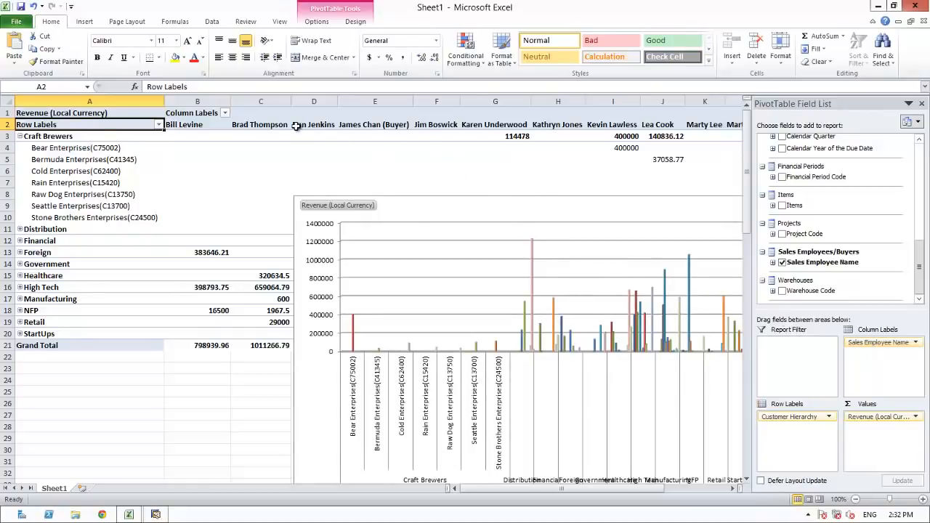
{"action": "left_click_drag", "start_coordinate": [591, 196], "coordinate": [326, 367]}
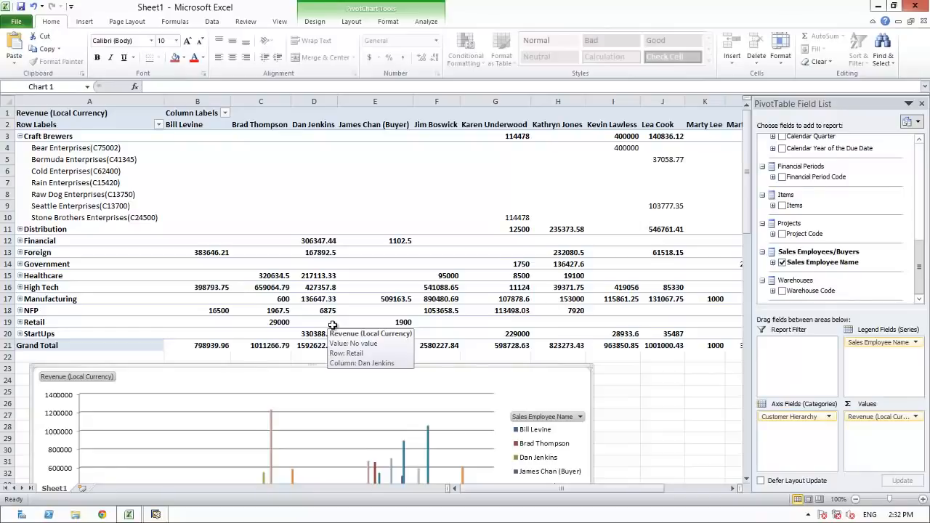
Add Calendar Year of the Document Date as a report filter showing only 2014.
{"action": "left_click", "coordinate": [918, 169]}
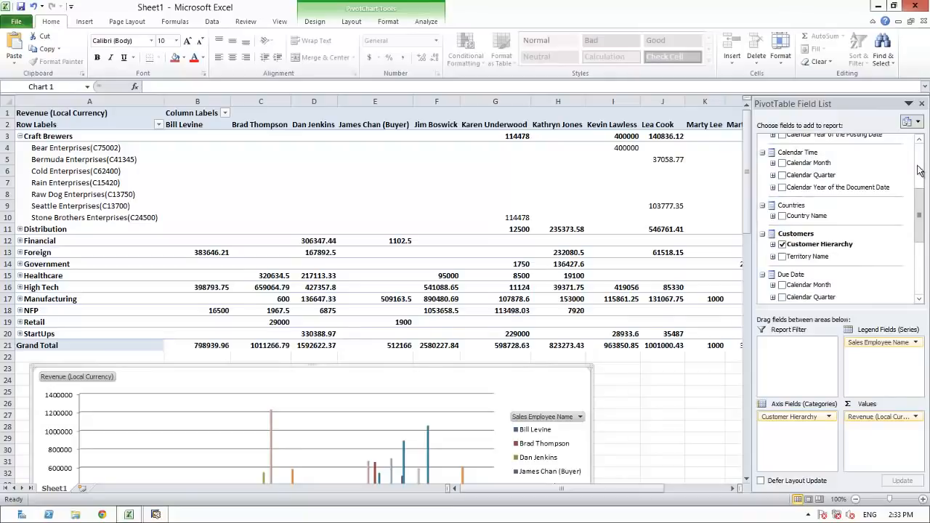
{"action": "left_click_drag", "start_coordinate": [819, 191], "coordinate": [798, 365]}
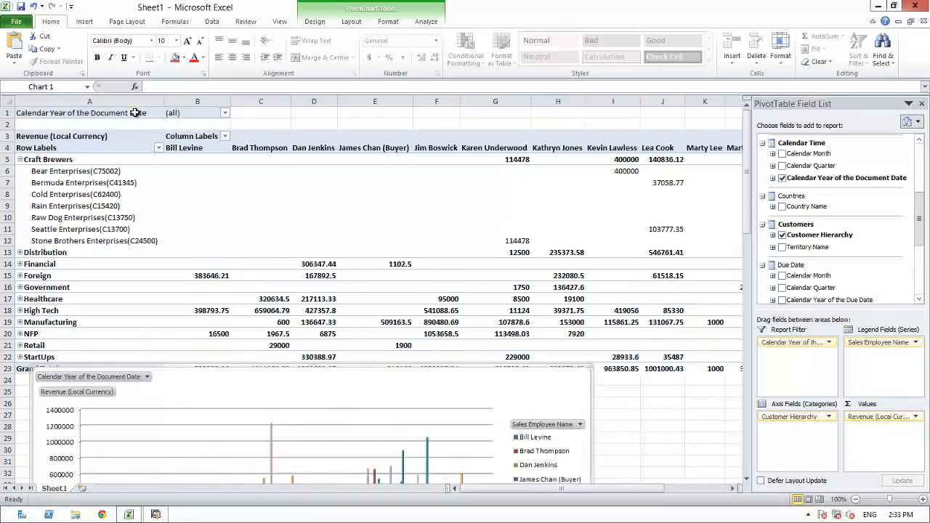
{"action": "left_click", "coordinate": [225, 113]}
{"action": "left_click", "coordinate": [97, 242]}
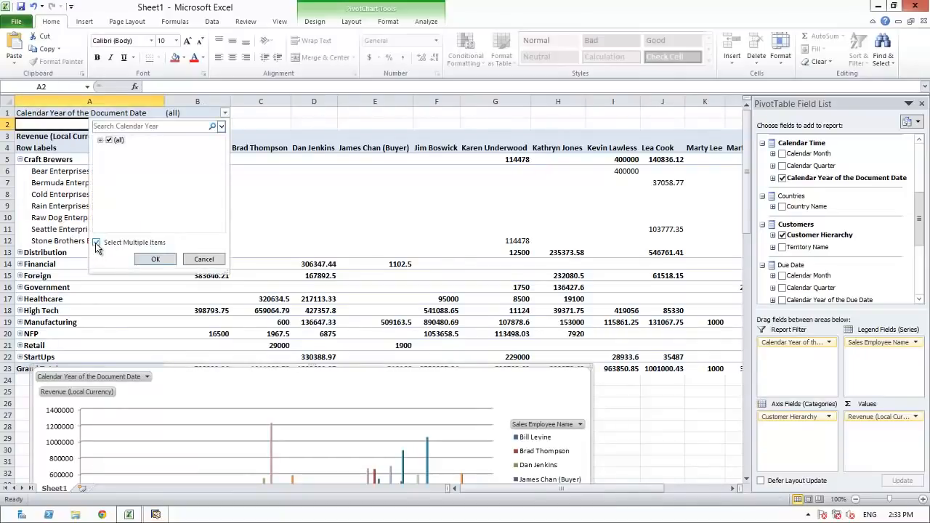
{"action": "left_click", "coordinate": [99, 140]}
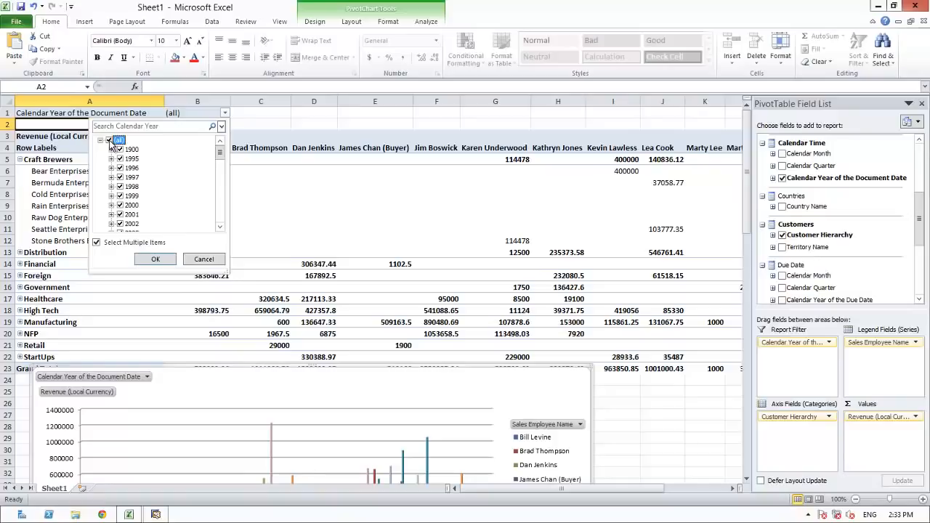
{"action": "left_click", "coordinate": [109, 142]}
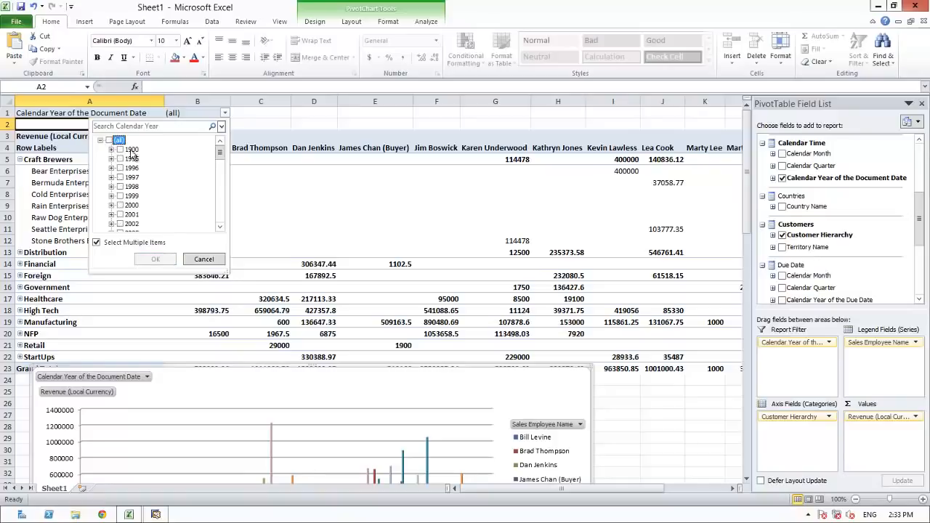
{"action": "left_click", "coordinate": [221, 188]}
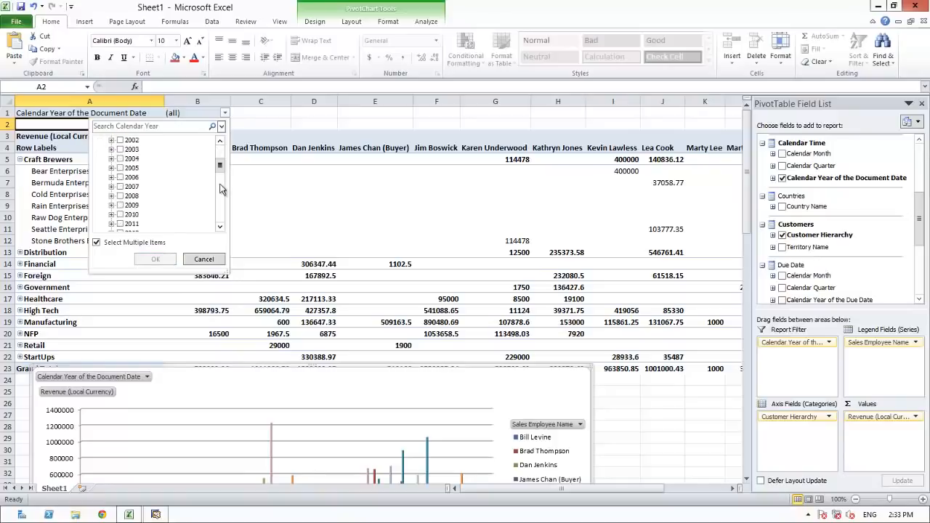
{"action": "left_click", "coordinate": [221, 188]}
{"action": "left_click", "coordinate": [121, 167]}
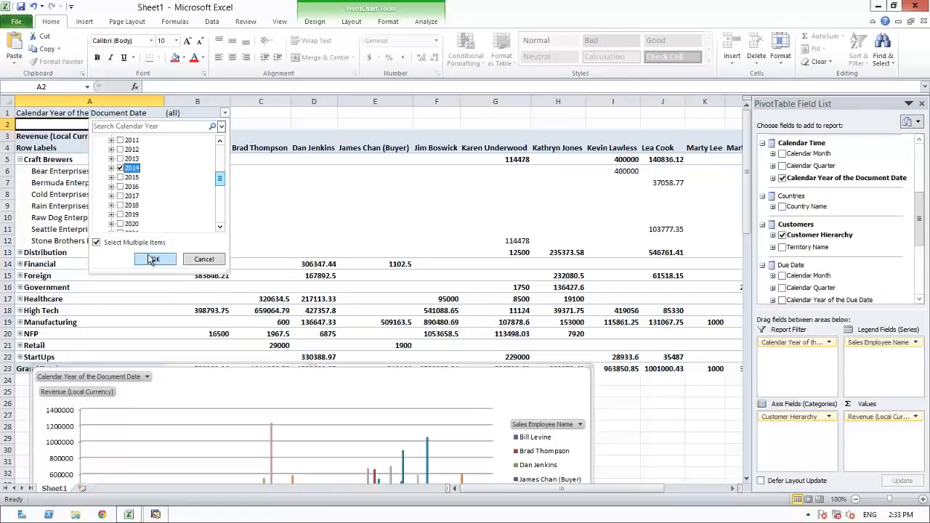
{"action": "left_click", "coordinate": [153, 259]}
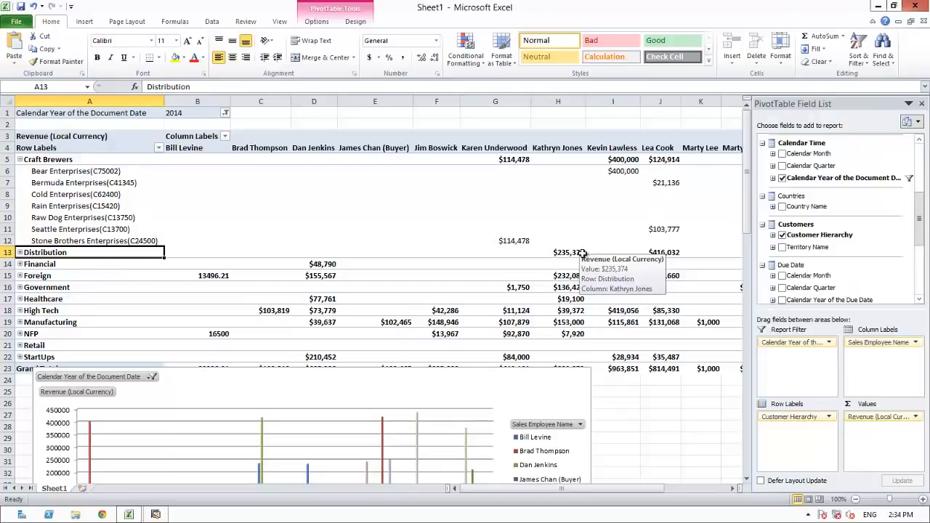
Collapse Craft Brewers and email the workbook as an attachment to Executive Team.
{"action": "left_click", "coordinate": [20, 159]}
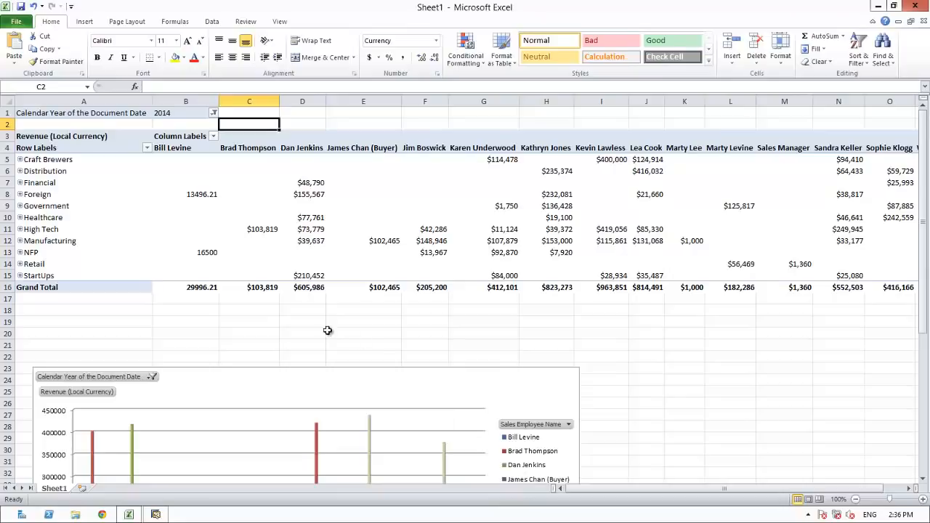
{"action": "left_click", "coordinate": [13, 24]}
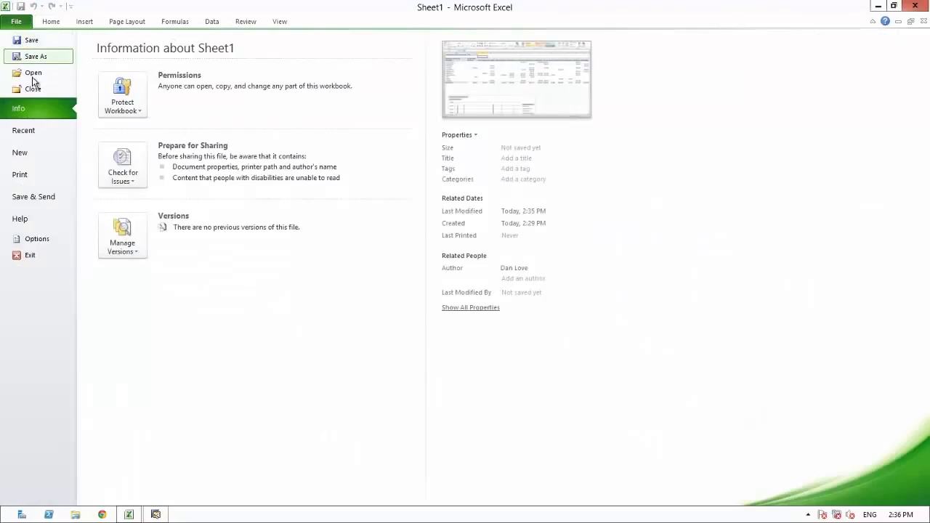
{"action": "left_click", "coordinate": [40, 198]}
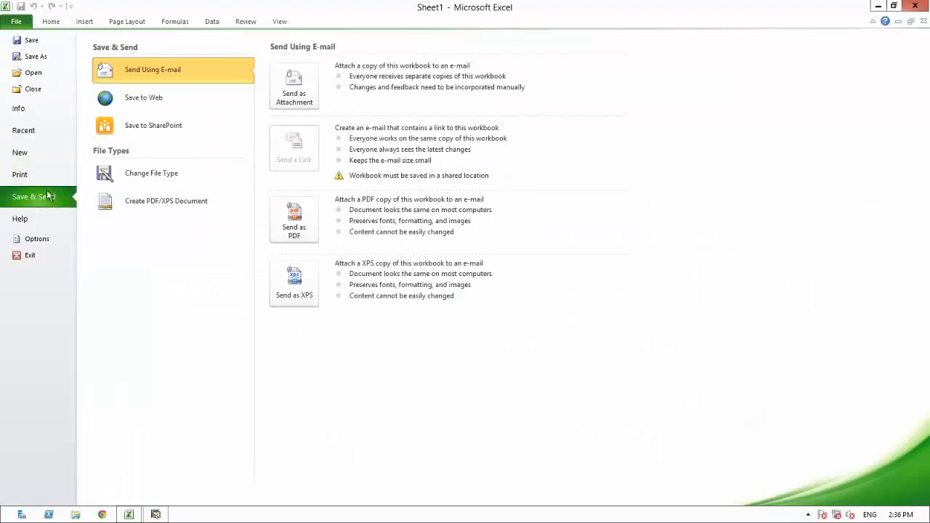
{"action": "left_click", "coordinate": [294, 94]}
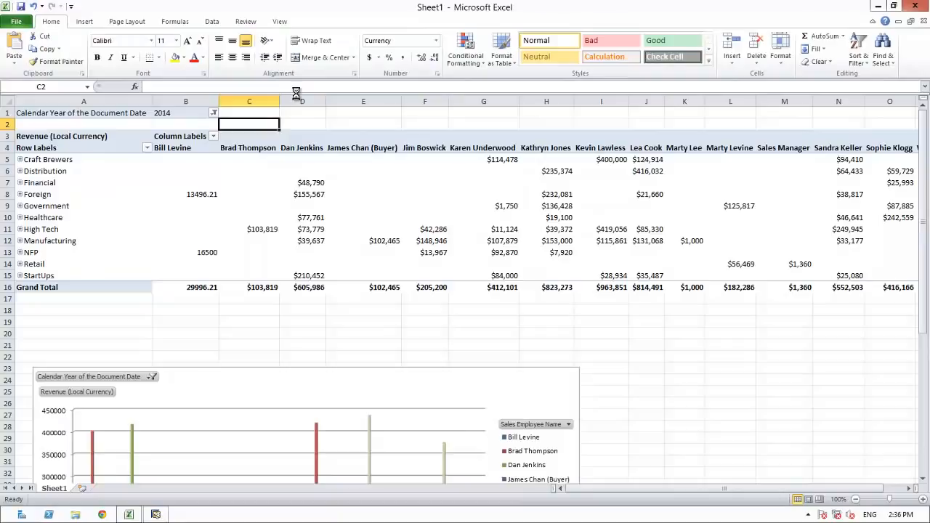
{"action": "type", "text": "Executive Team"}
{"action": "key", "text": "Tab"}
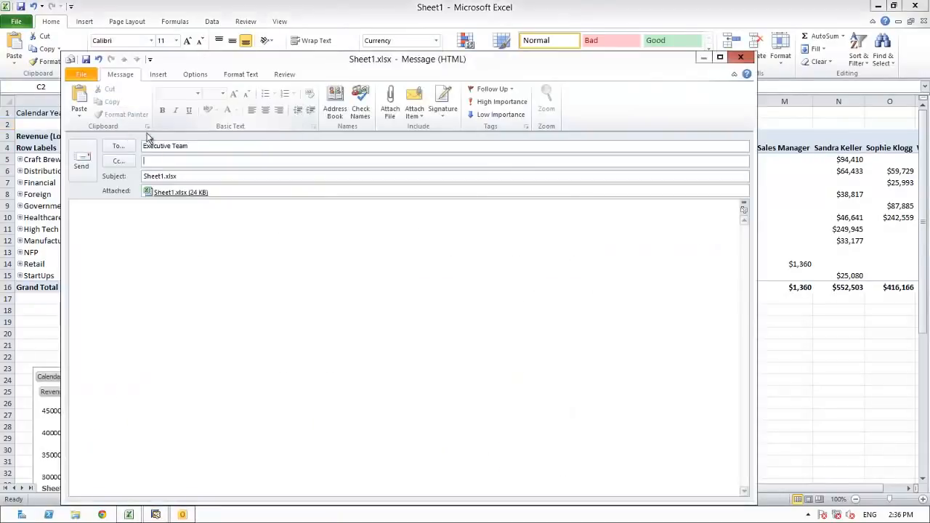
{"action": "left_click", "coordinate": [78, 167]}
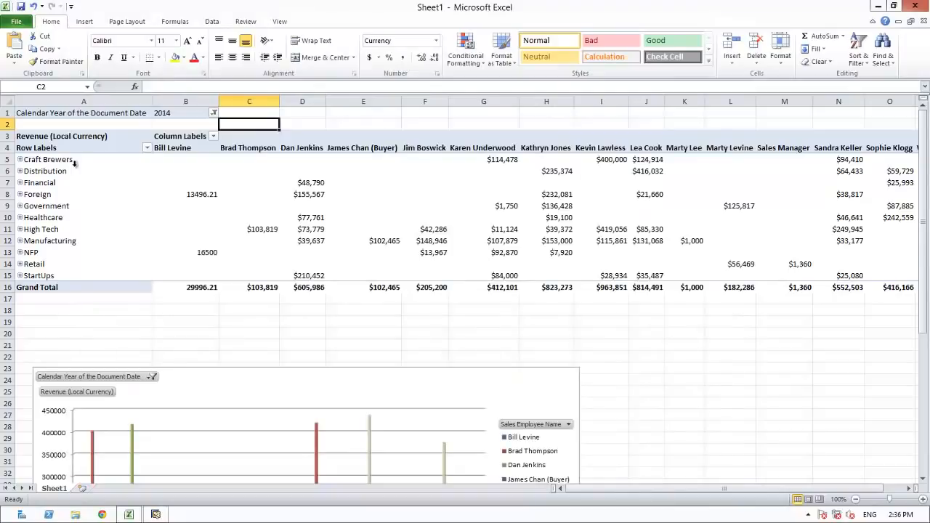